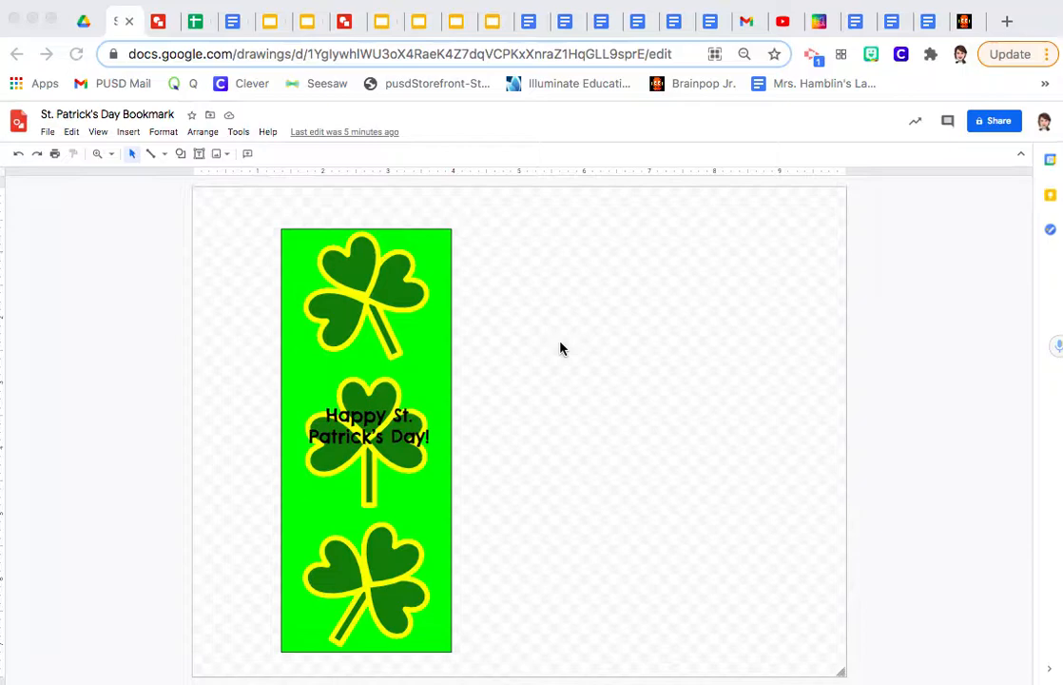
# Go from Gmail to Google Drive and create a new Google Drawings file
pyautogui.click(748, 23)
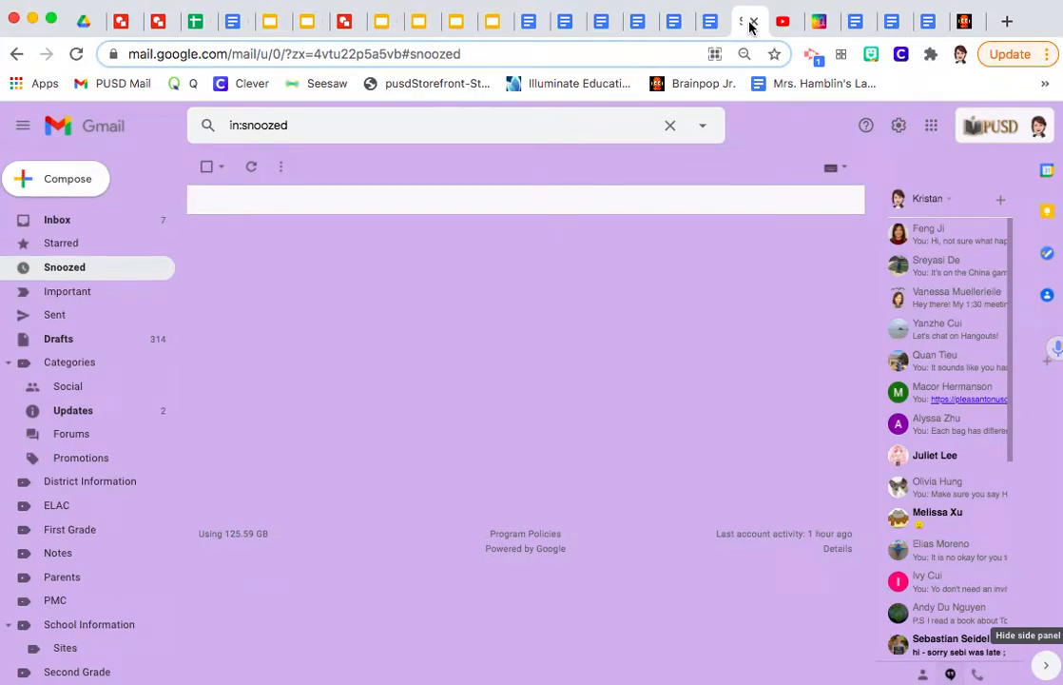
pyautogui.click(936, 124)
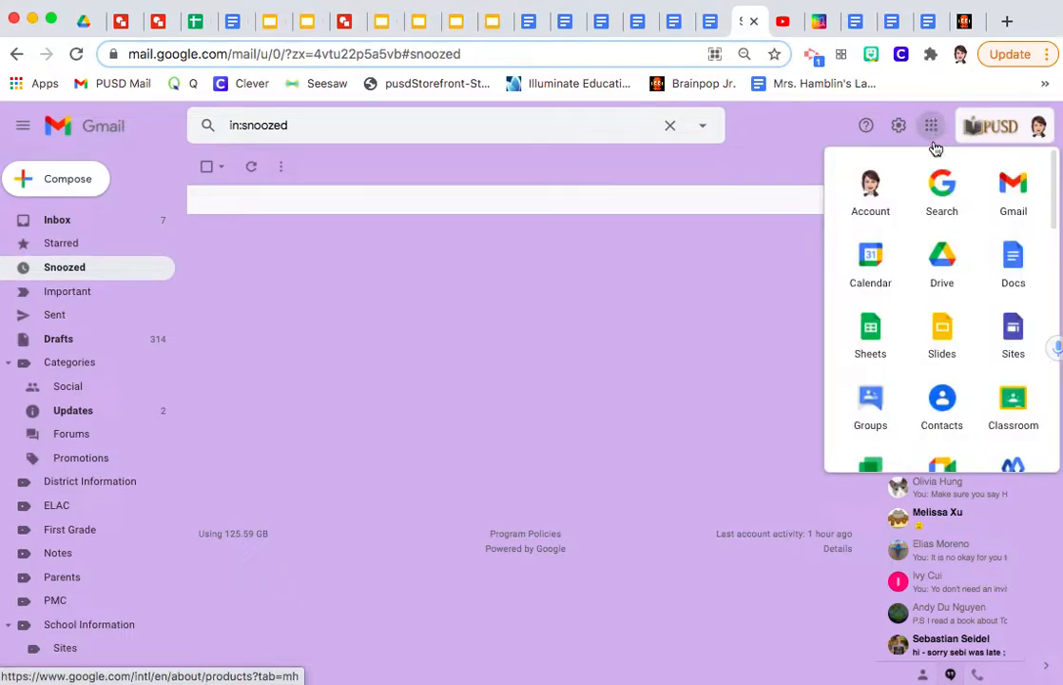
pyautogui.click(943, 255)
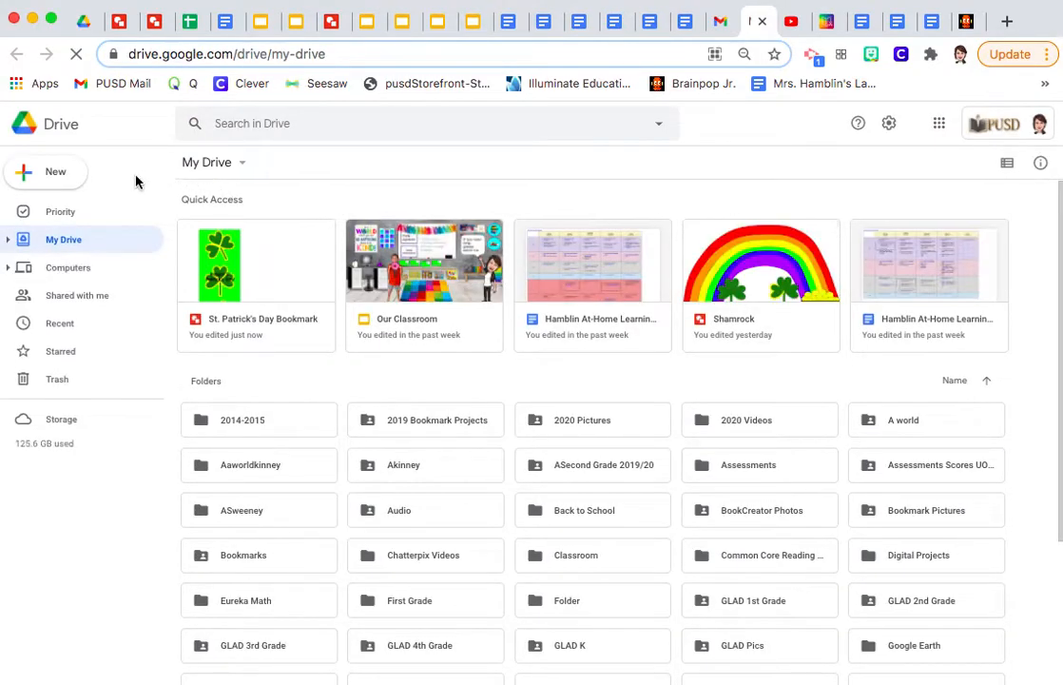
pyautogui.click(59, 173)
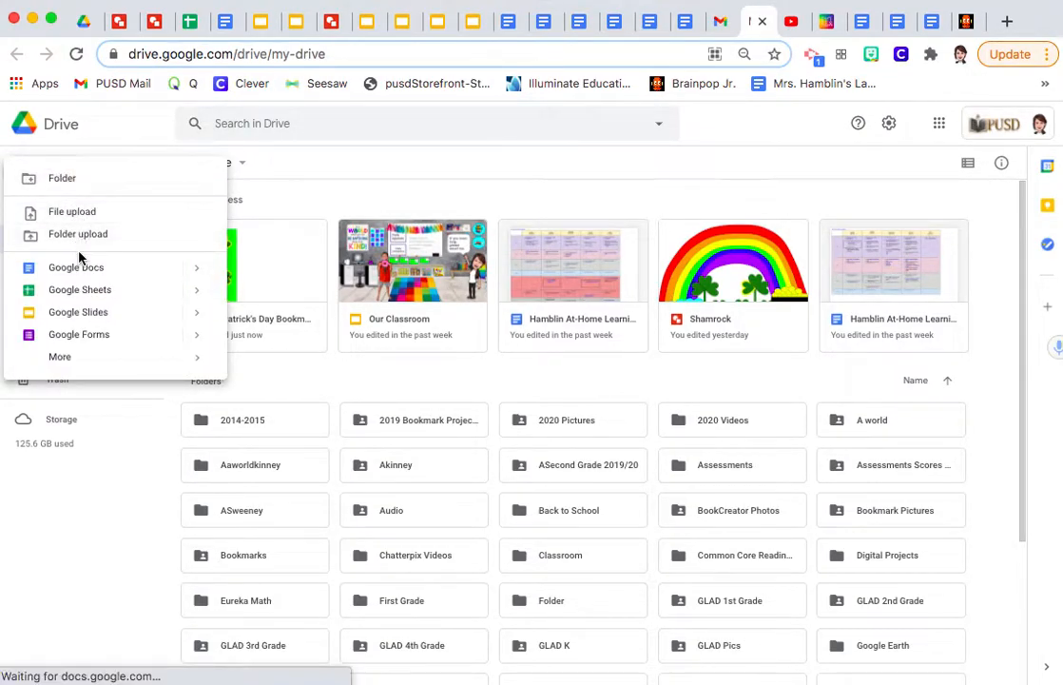
pyautogui.click(79, 367)
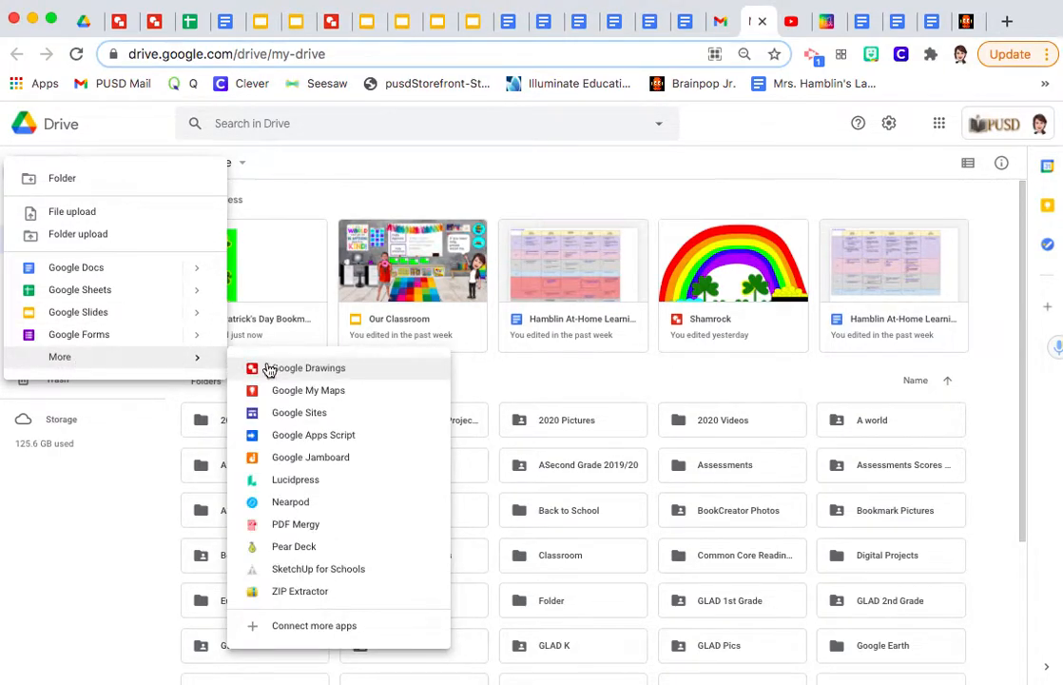
pyautogui.click(336, 375)
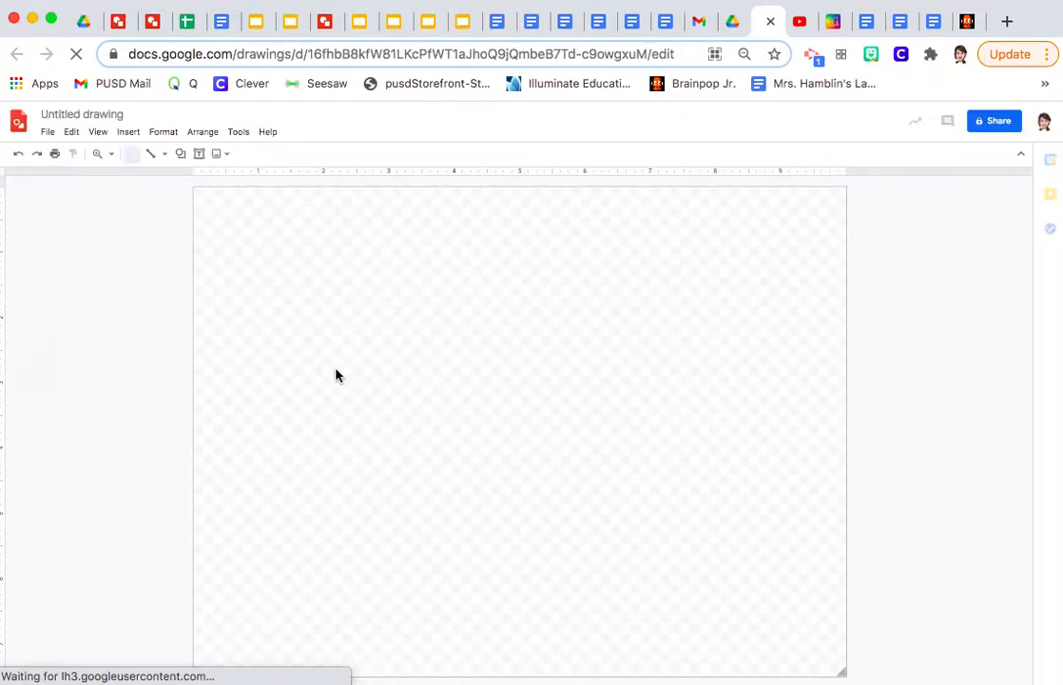
# Rename the untitled drawing as "Shamrock Art"
pyautogui.click(87, 115)
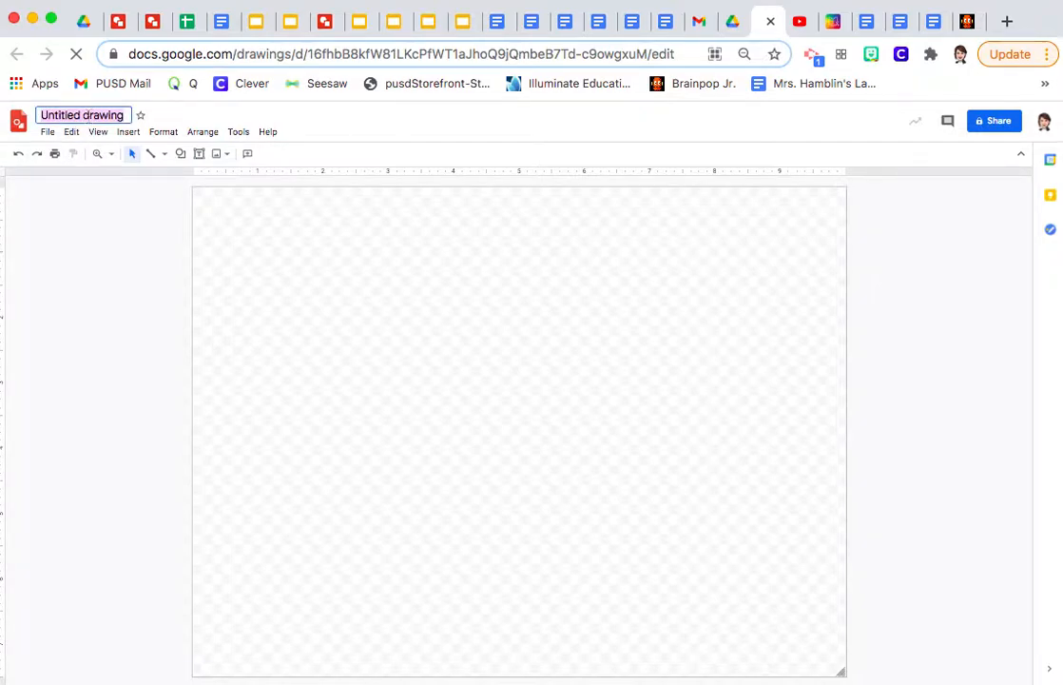
pyautogui.write('Shamrock Art')
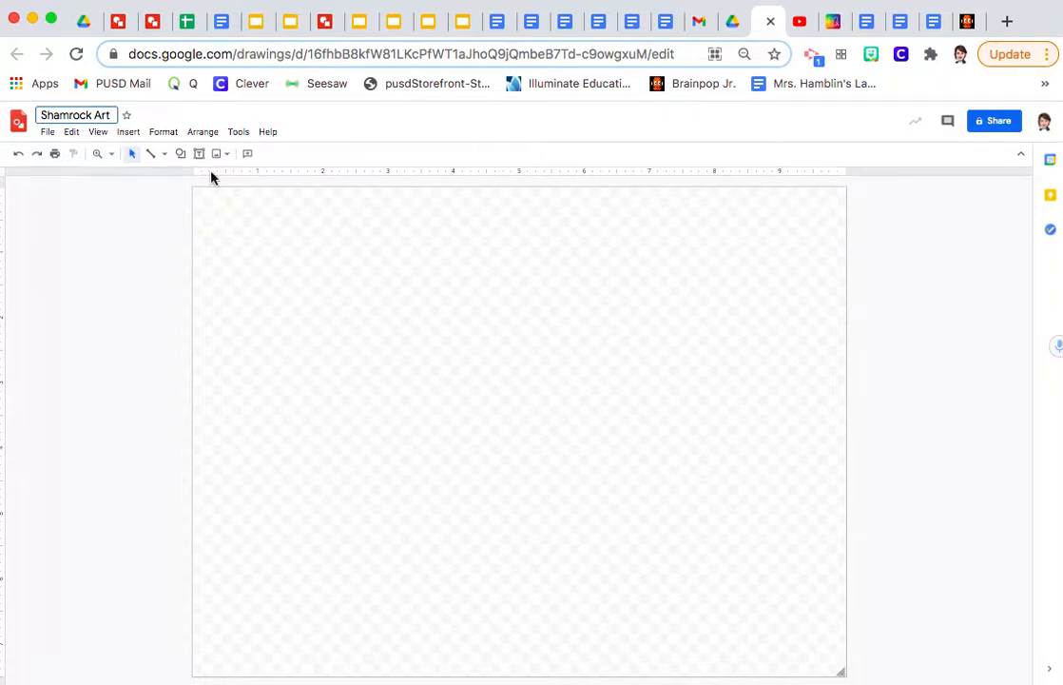
pyautogui.click(307, 254)
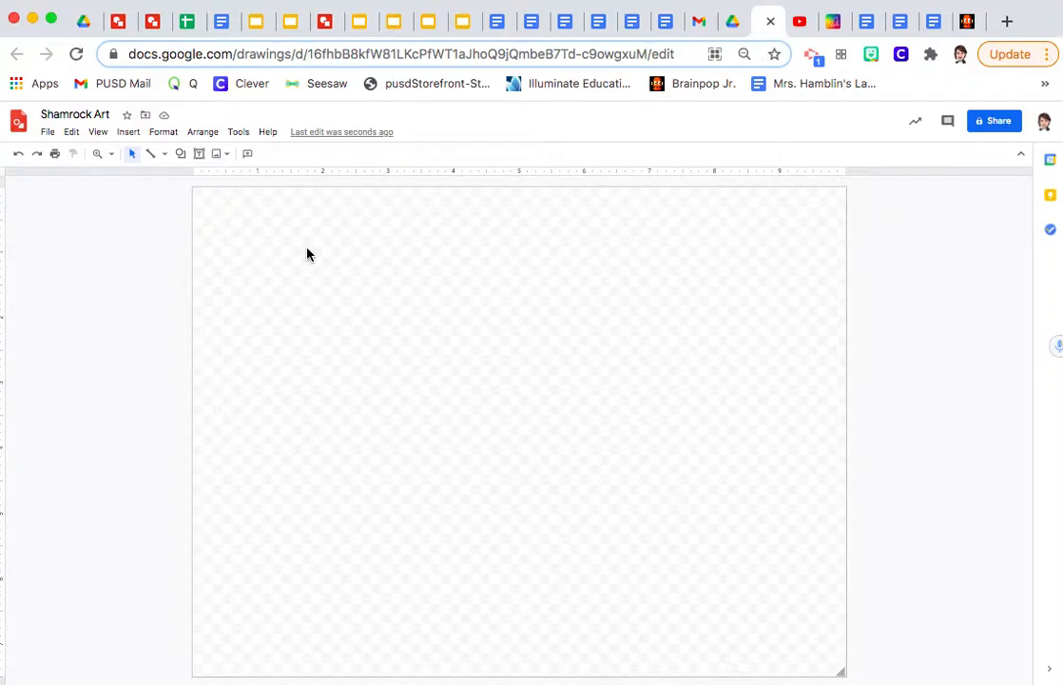
# Insert a default-size heart shape in the upper part of the canvas, left of its centre
pyautogui.click(181, 157)
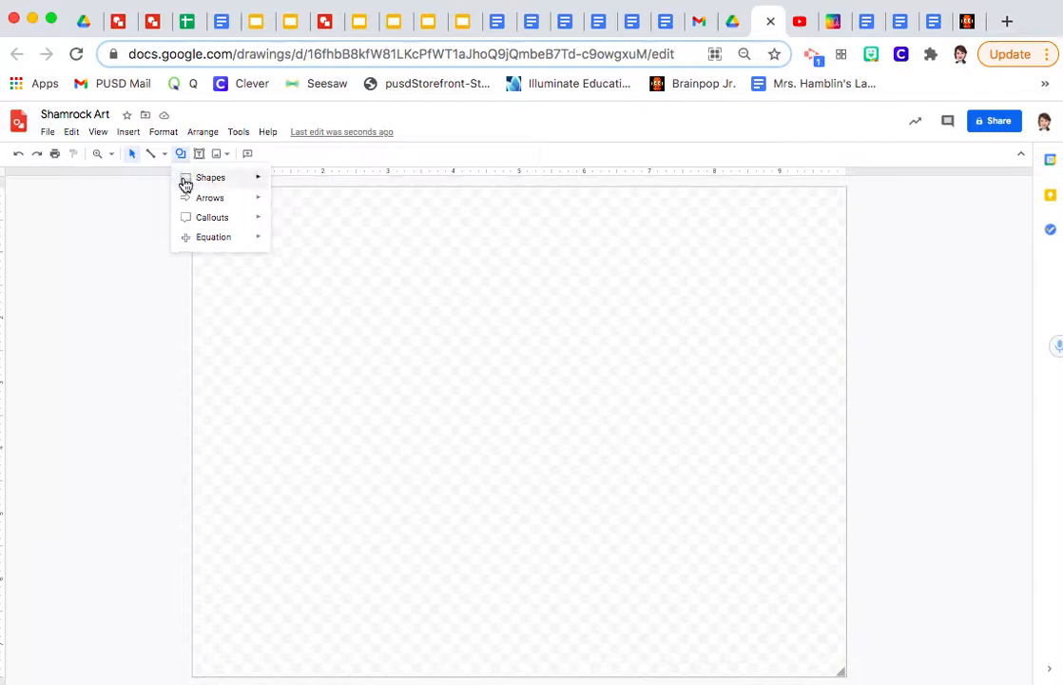
pyautogui.moveTo(183, 186)
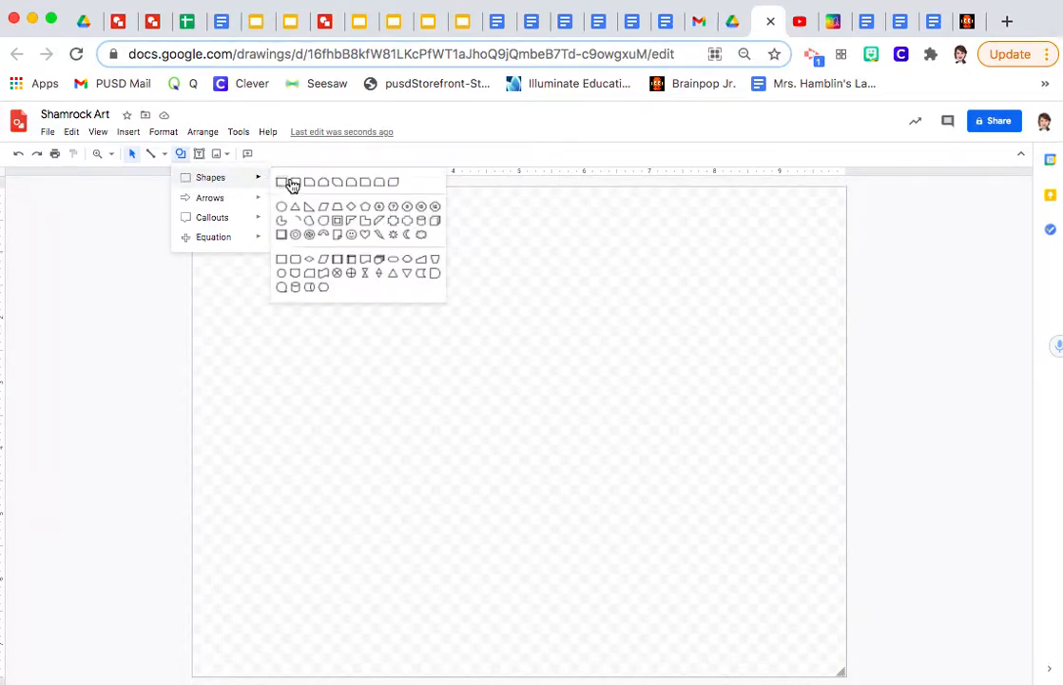
pyautogui.click(364, 235)
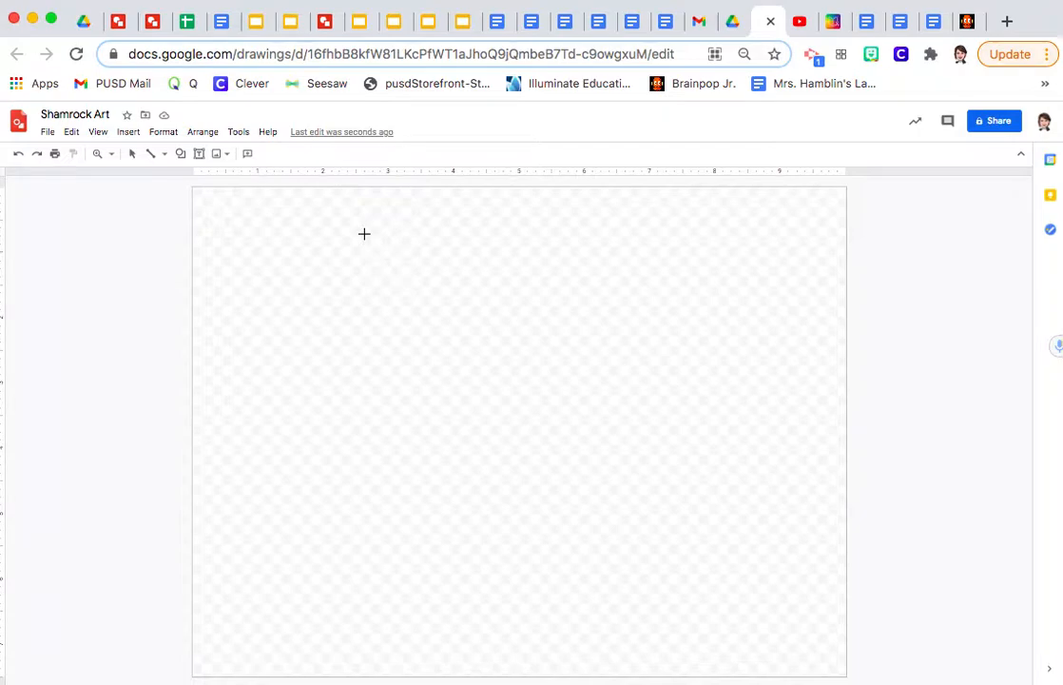
pyautogui.click(364, 234)
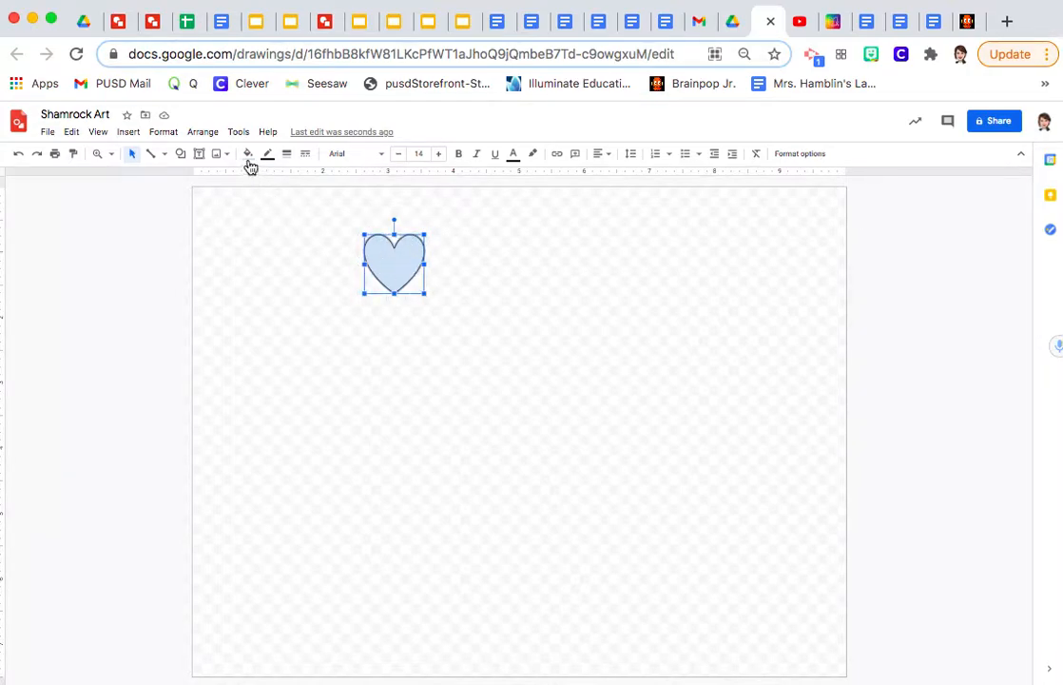
pyautogui.click(310, 280)
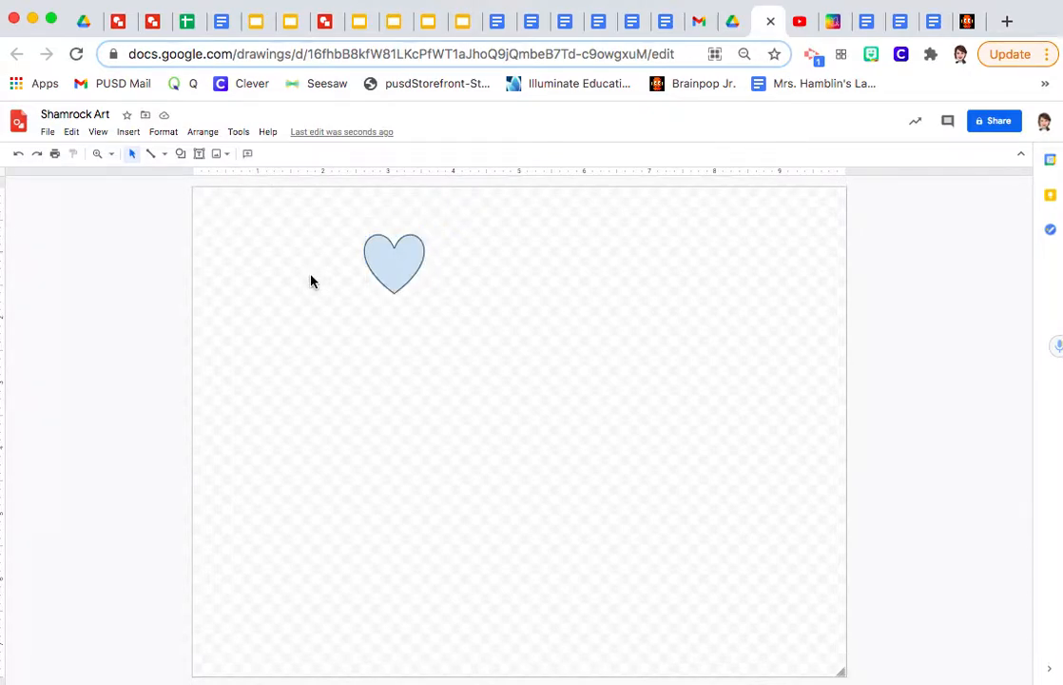
# Fill the heart with solid dark green 2
pyautogui.click(396, 261)
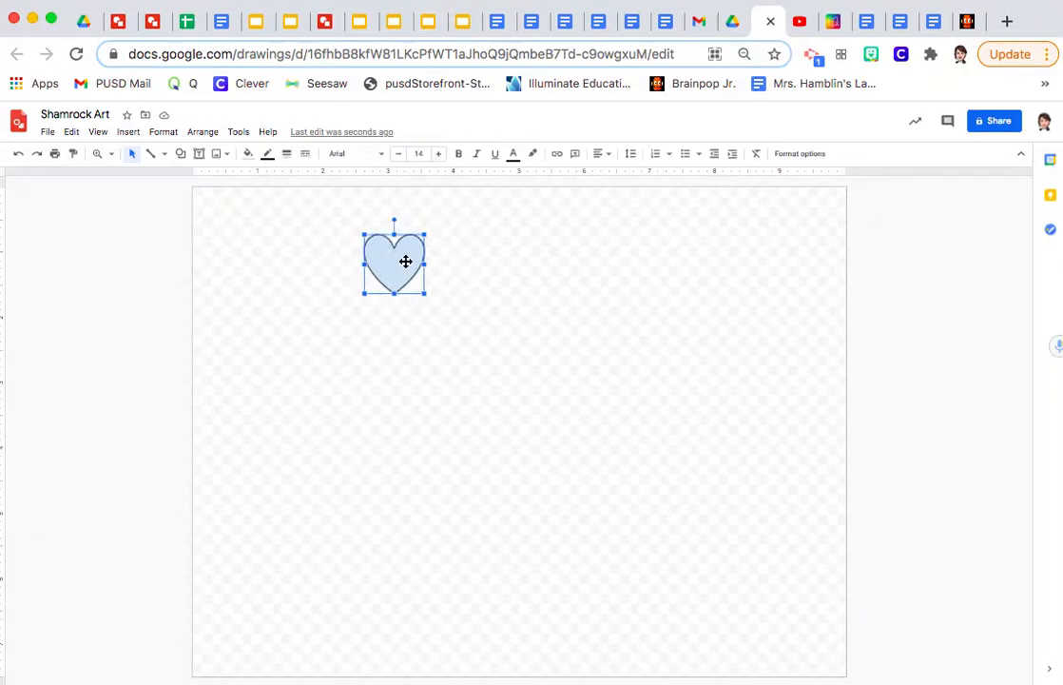
pyautogui.click(247, 157)
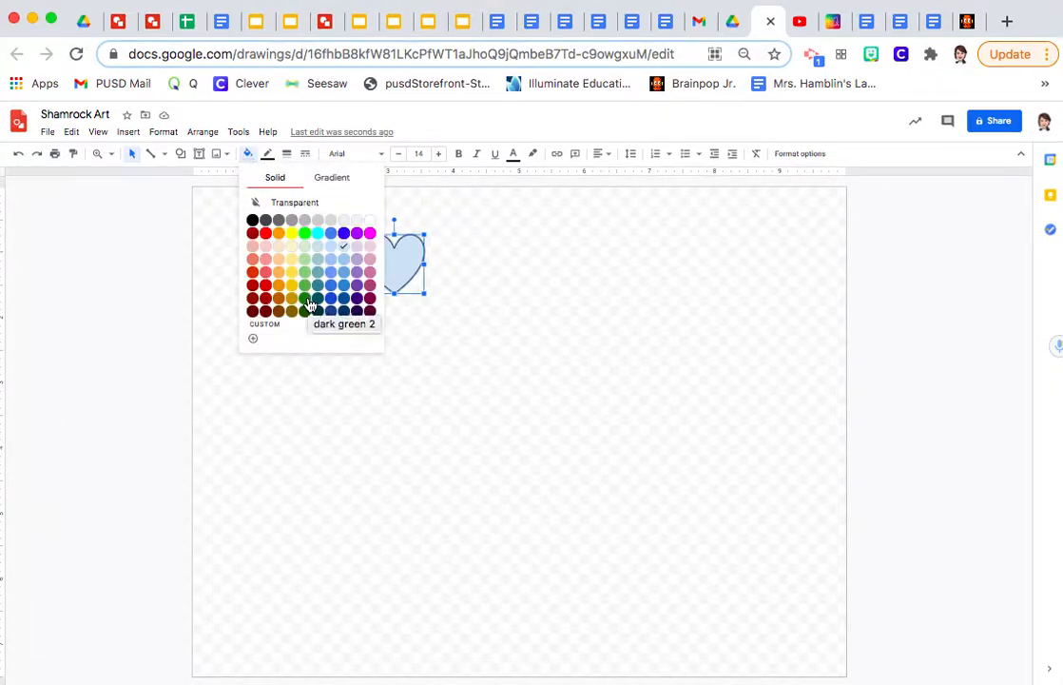
pyautogui.click(305, 298)
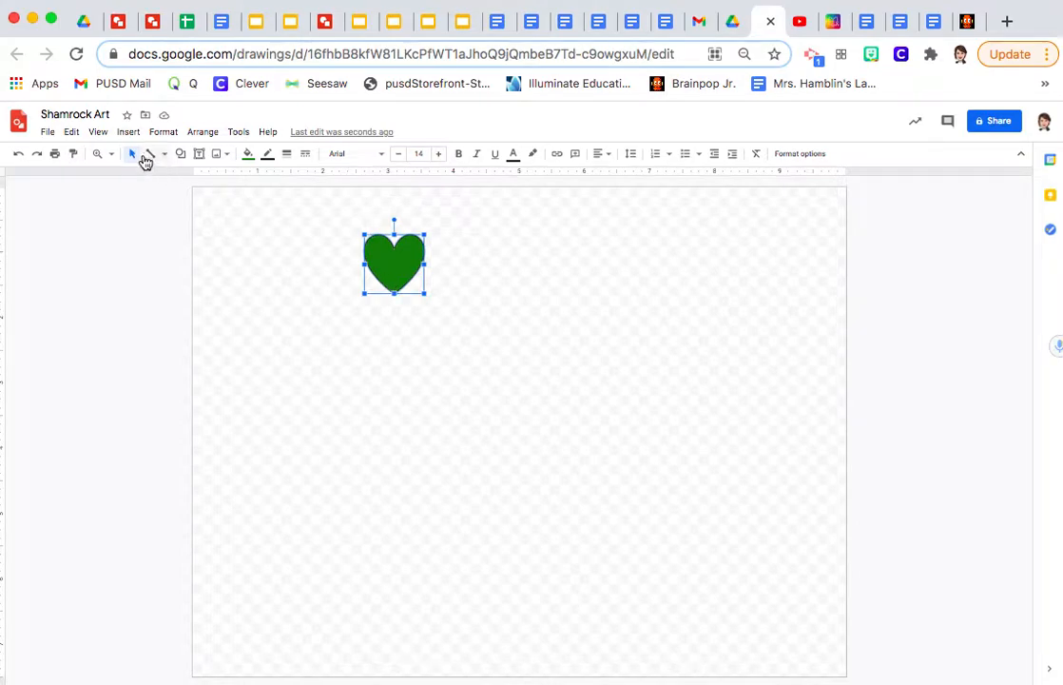
# Copy and paste the green heart, rotate the copy 90° counter-clockwise, and place it as the left leaf with its tip touching the upright heart's tip
pyautogui.click(72, 132)
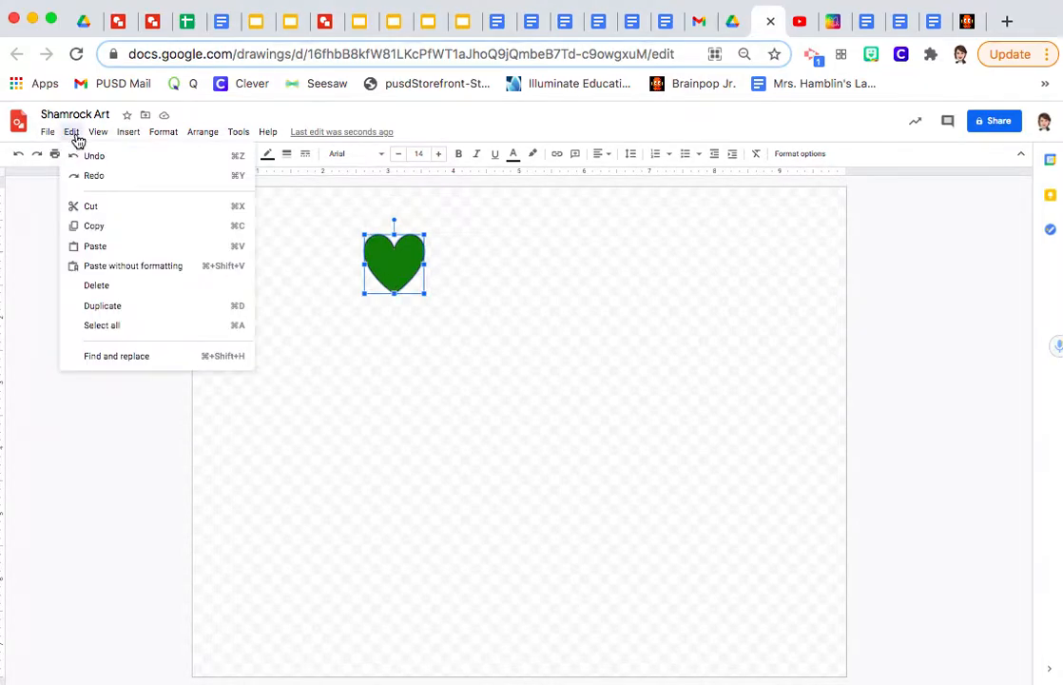
pyautogui.click(95, 226)
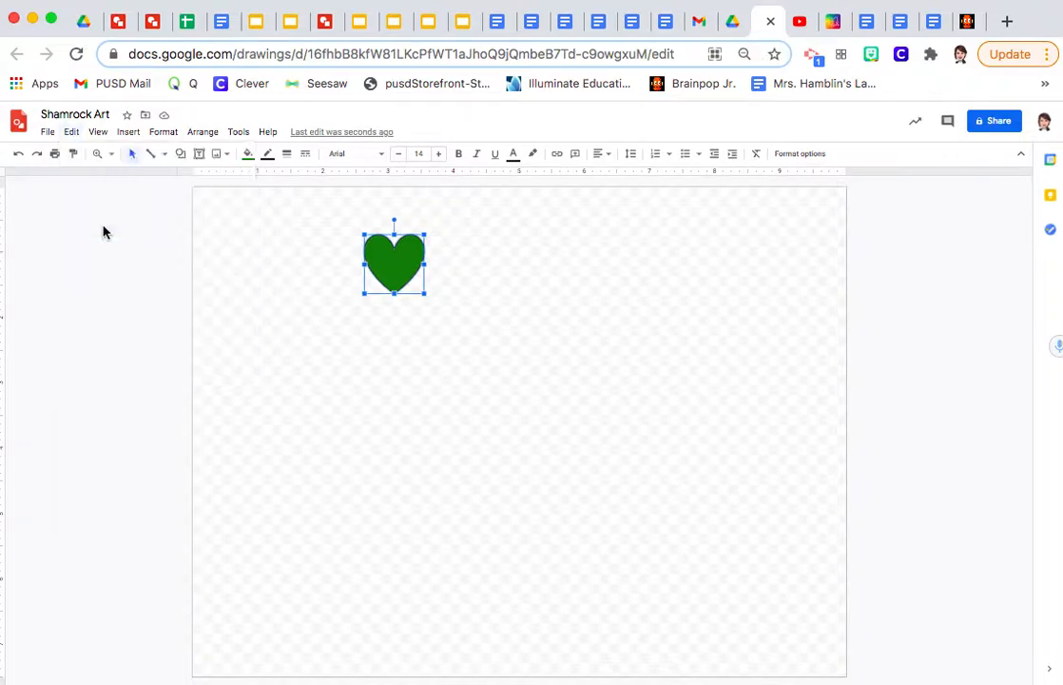
pyautogui.click(72, 134)
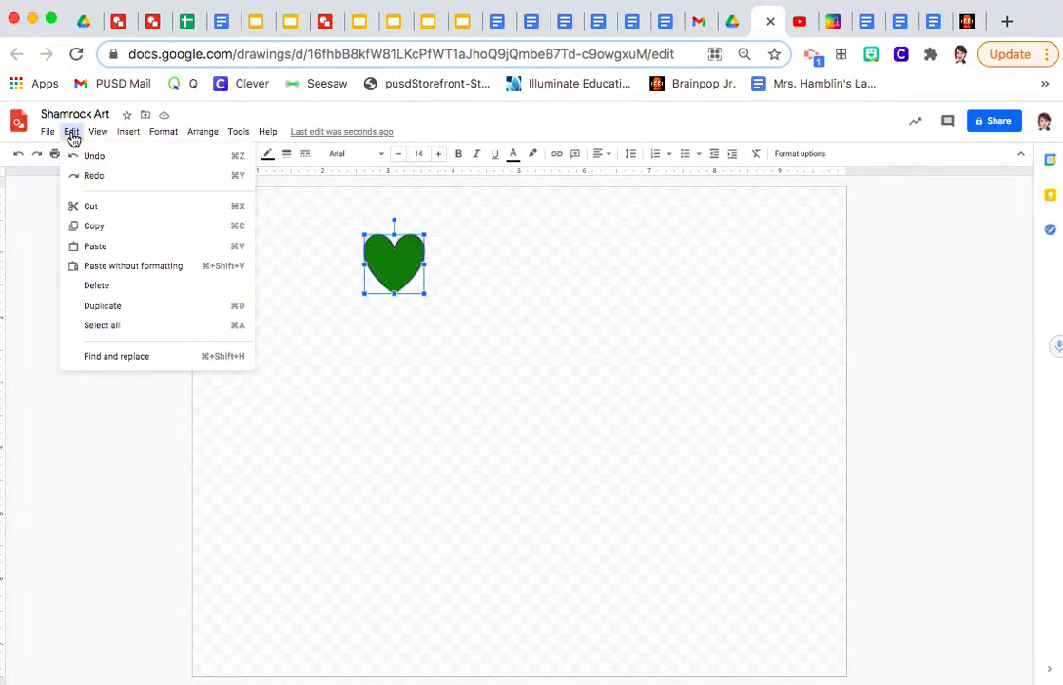
pyautogui.click(99, 247)
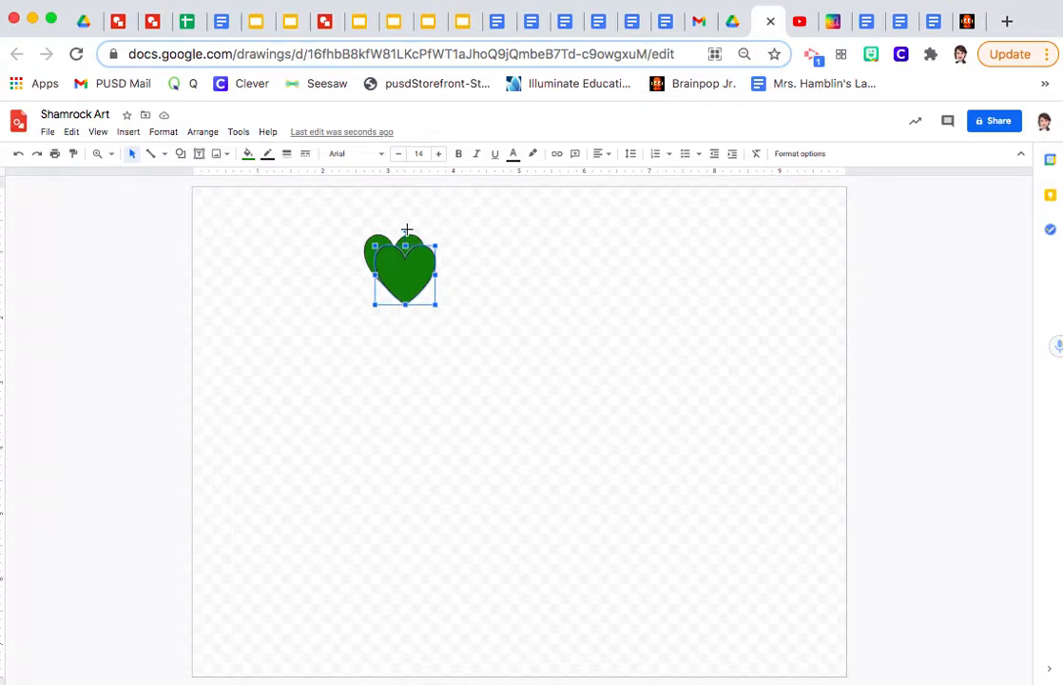
pyautogui.moveTo(406, 230); pyautogui.dragTo(360, 303)
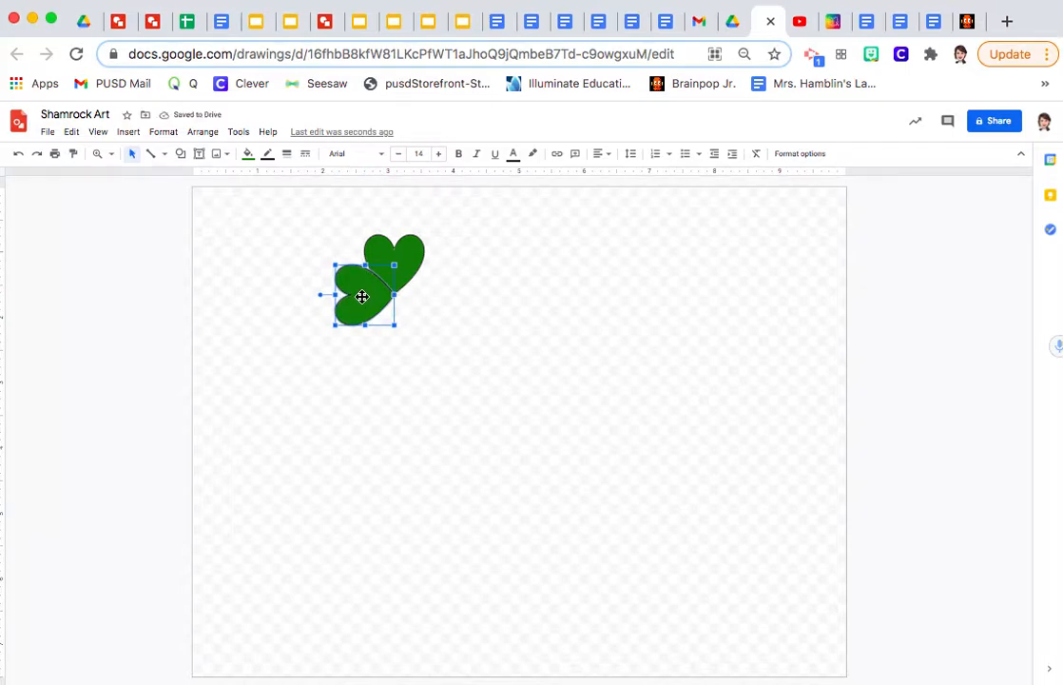
pyautogui.click(366, 391)
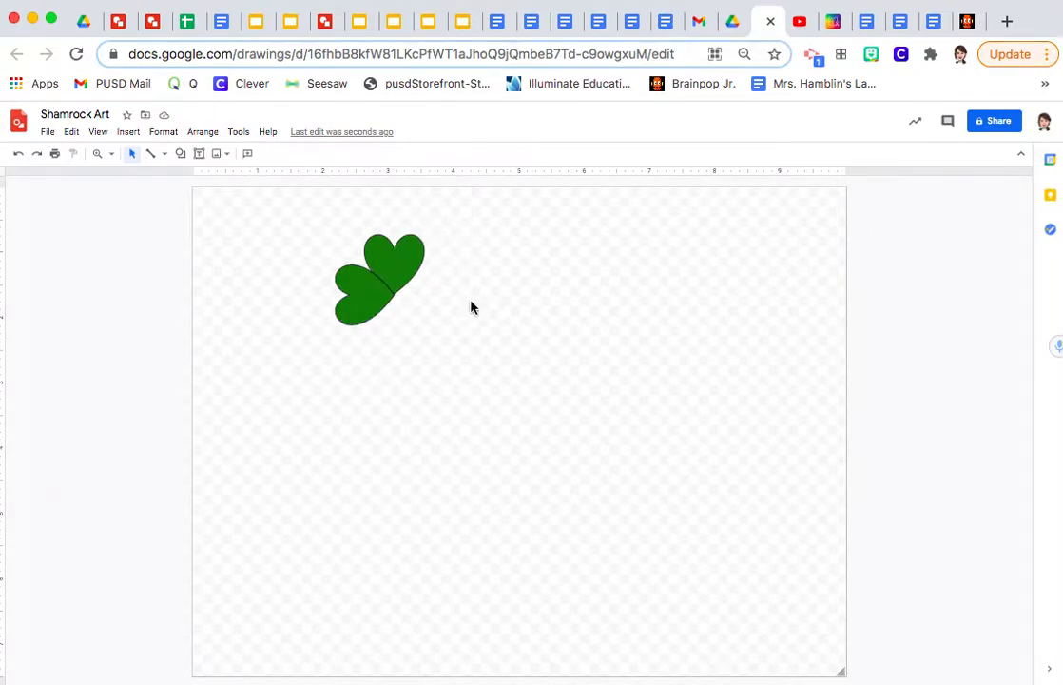
# Copy the sideways left heart and paste a duplicate of it
pyautogui.click(364, 290)
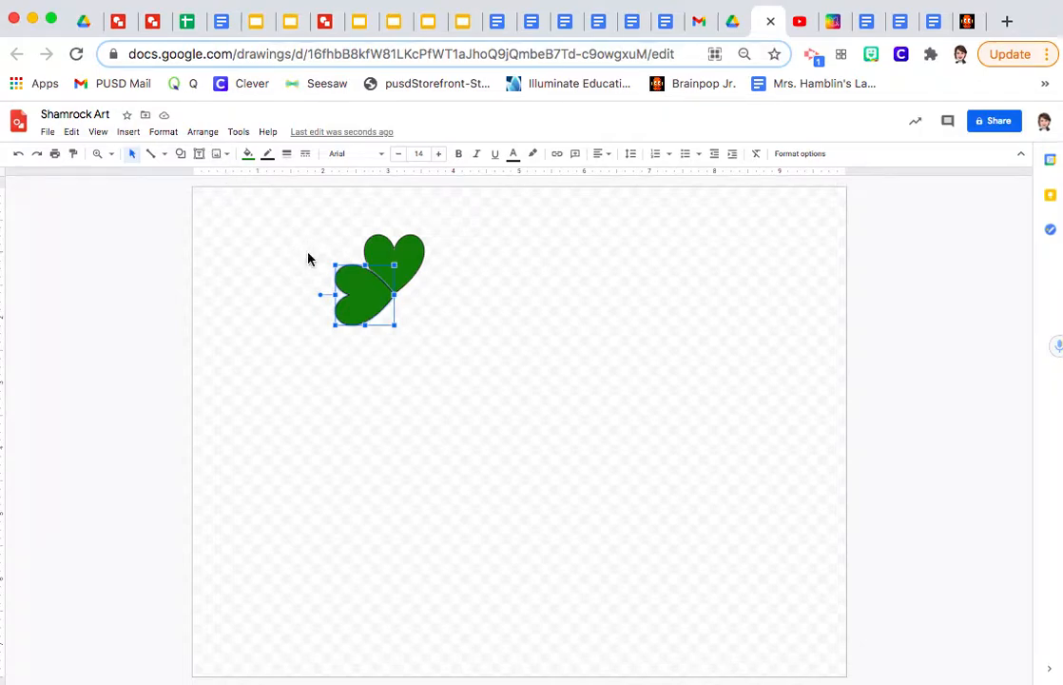
pyautogui.click(73, 133)
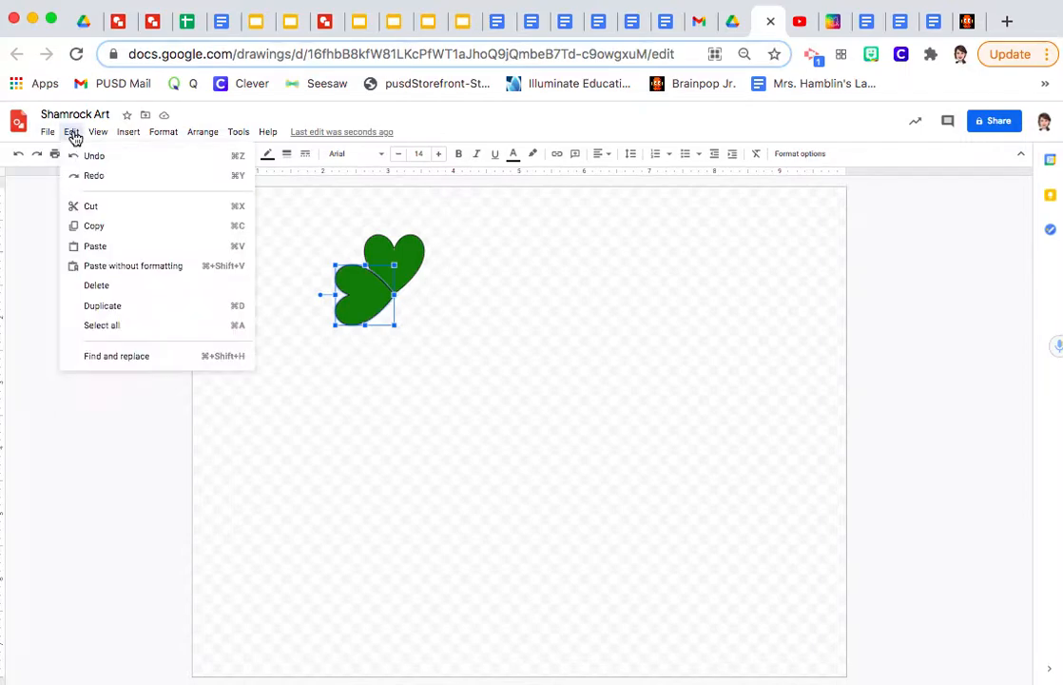
pyautogui.click(100, 230)
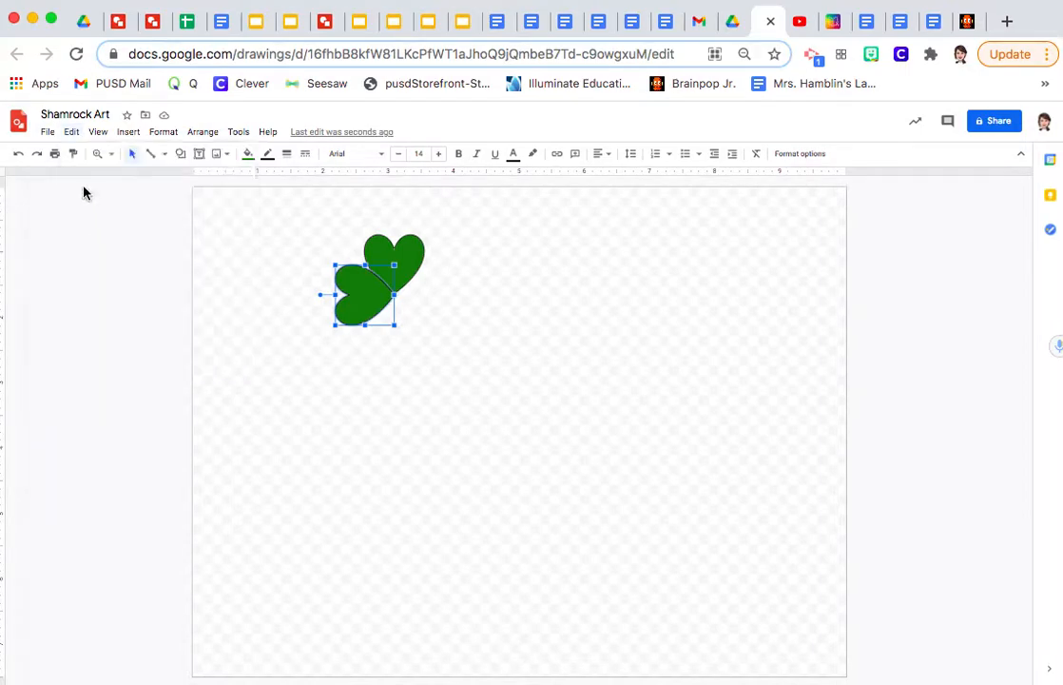
pyautogui.click(72, 134)
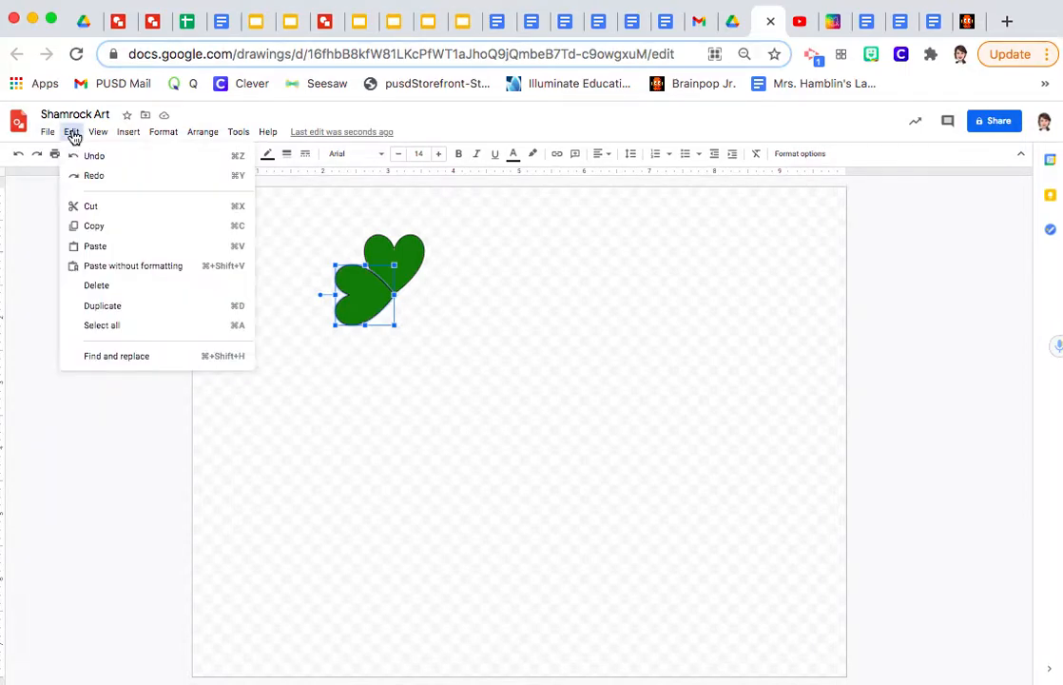
pyautogui.click(108, 249)
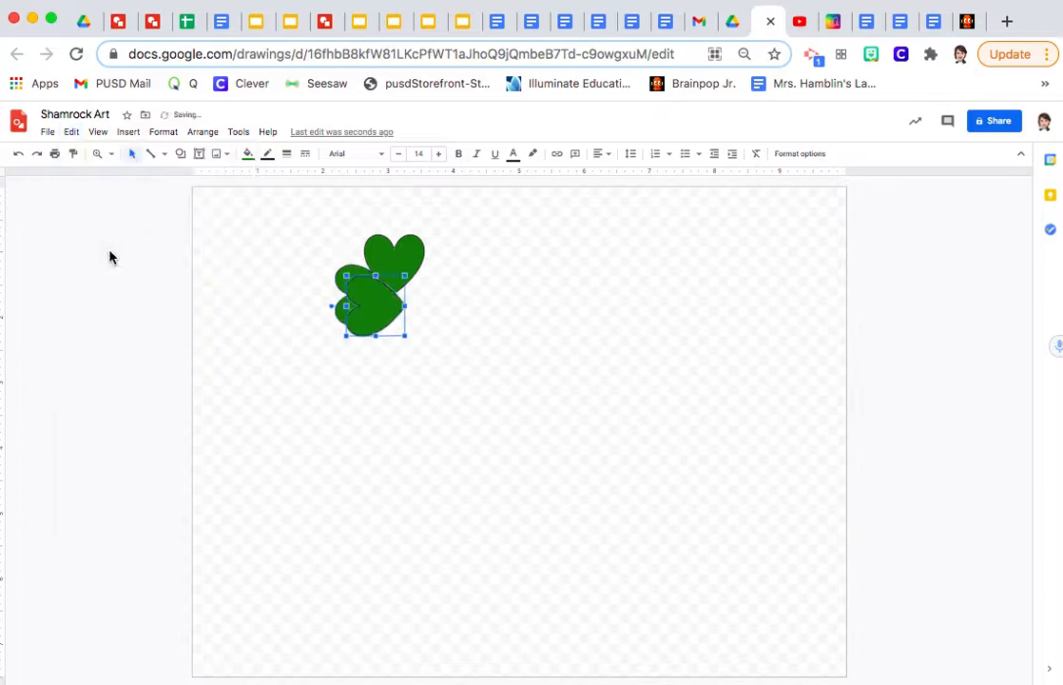
# Flip the pasted heart horizontally and place it as the right leaf, level with the left leaf and meeting the other hearts' tips
pyautogui.click(209, 135)
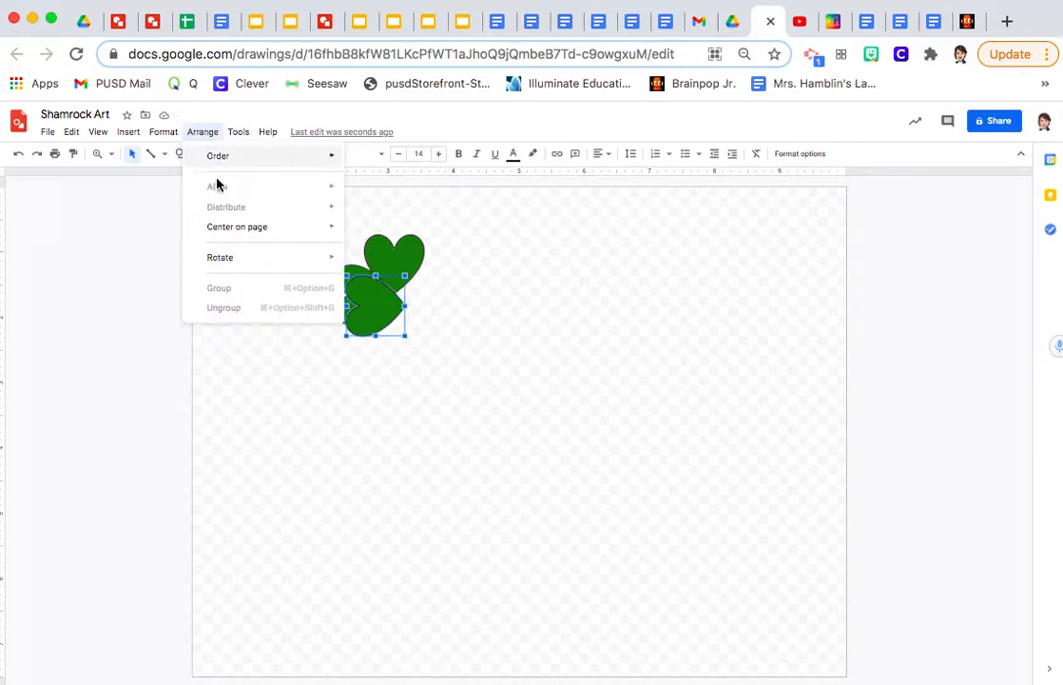
pyautogui.moveTo(229, 262)
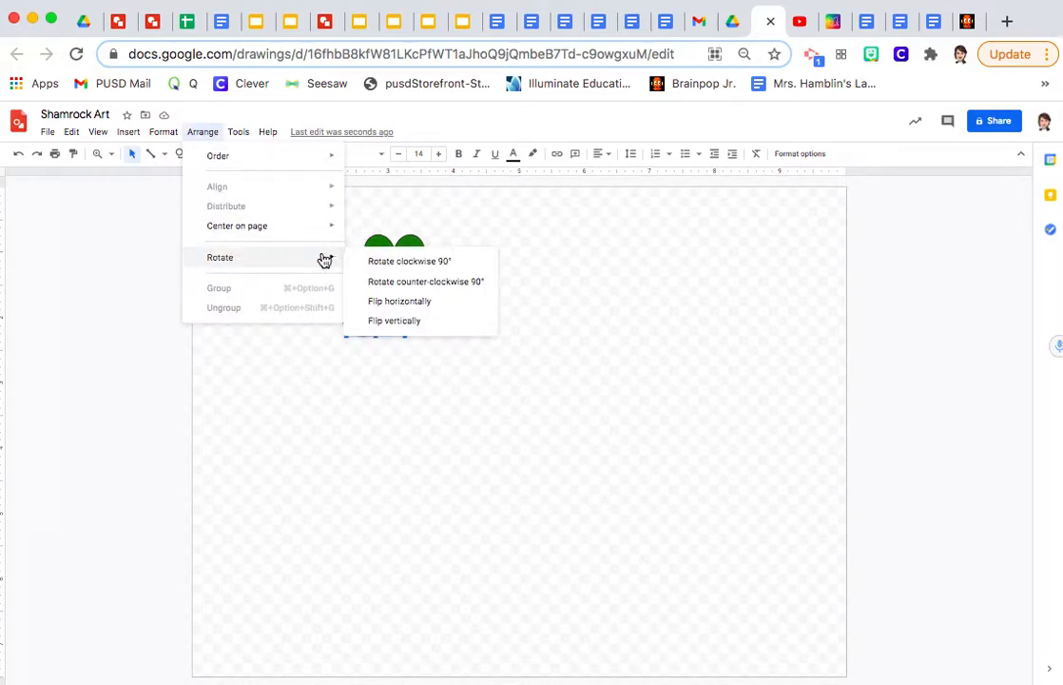
pyautogui.click(385, 304)
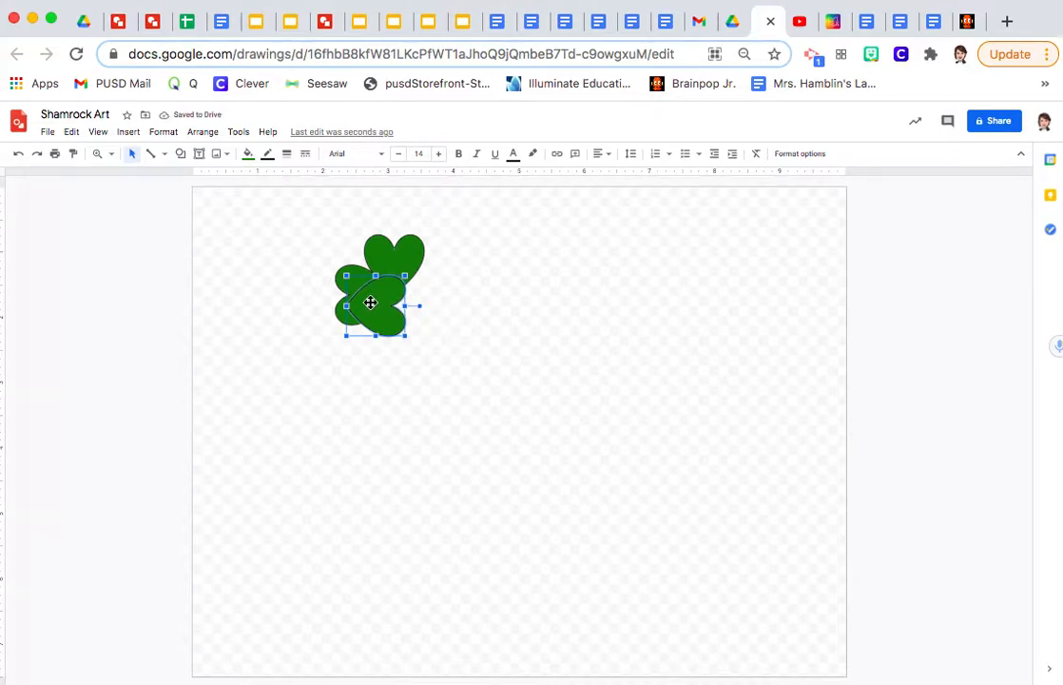
pyautogui.moveTo(374, 302); pyautogui.dragTo(413, 290)
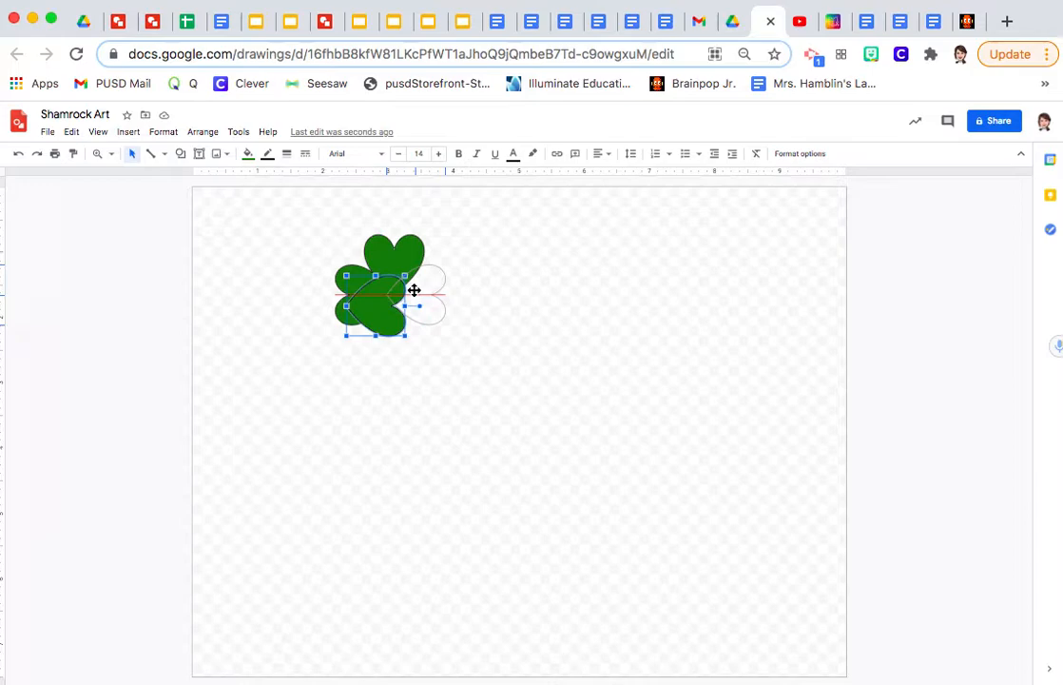
pyautogui.moveTo(414, 290); pyautogui.dragTo(421, 290)
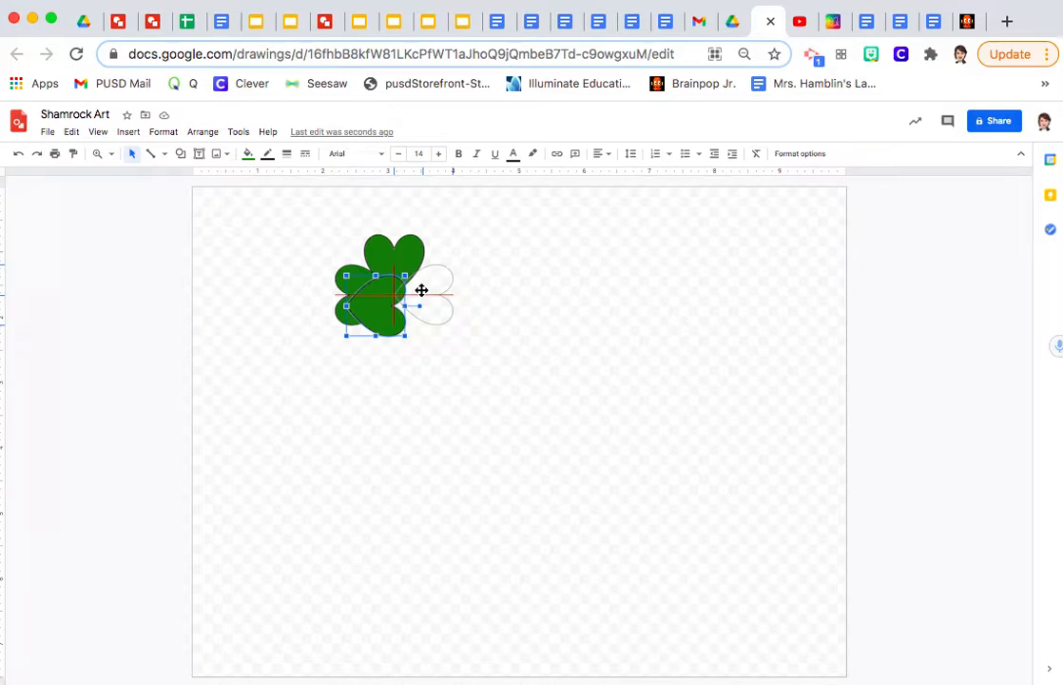
pyautogui.moveTo(422, 290); pyautogui.dragTo(422, 291)
pyautogui.click(545, 275)
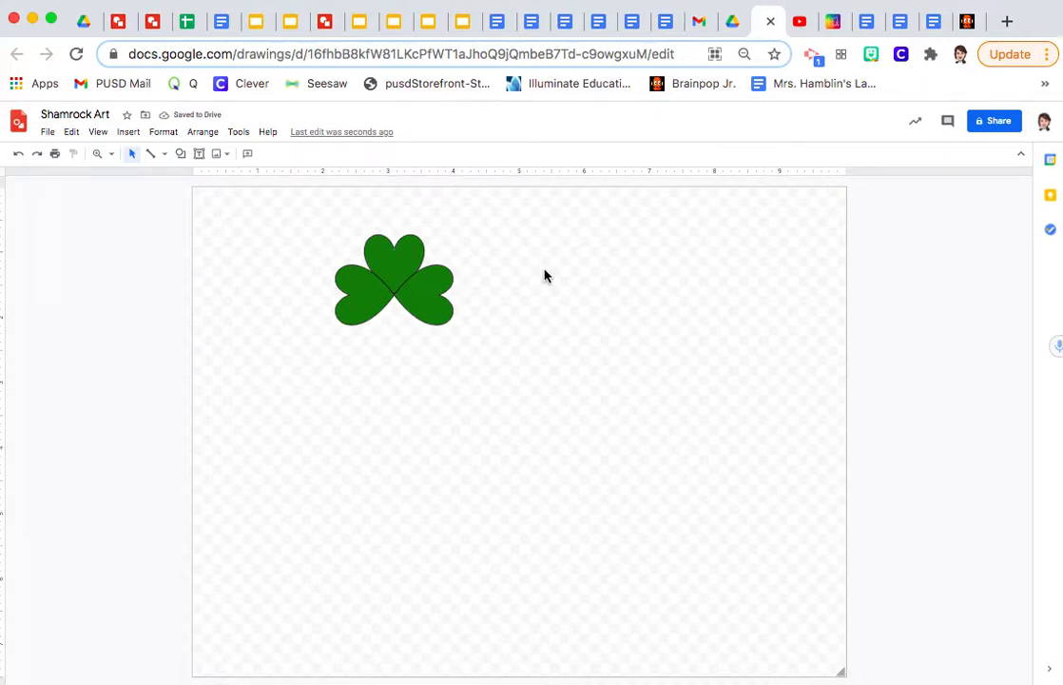
# Draw a thin vertical rectangle about 1.4 inches long as a stem below the hearts' meeting point and fill it with solid dark green 2
pyautogui.click(181, 157)
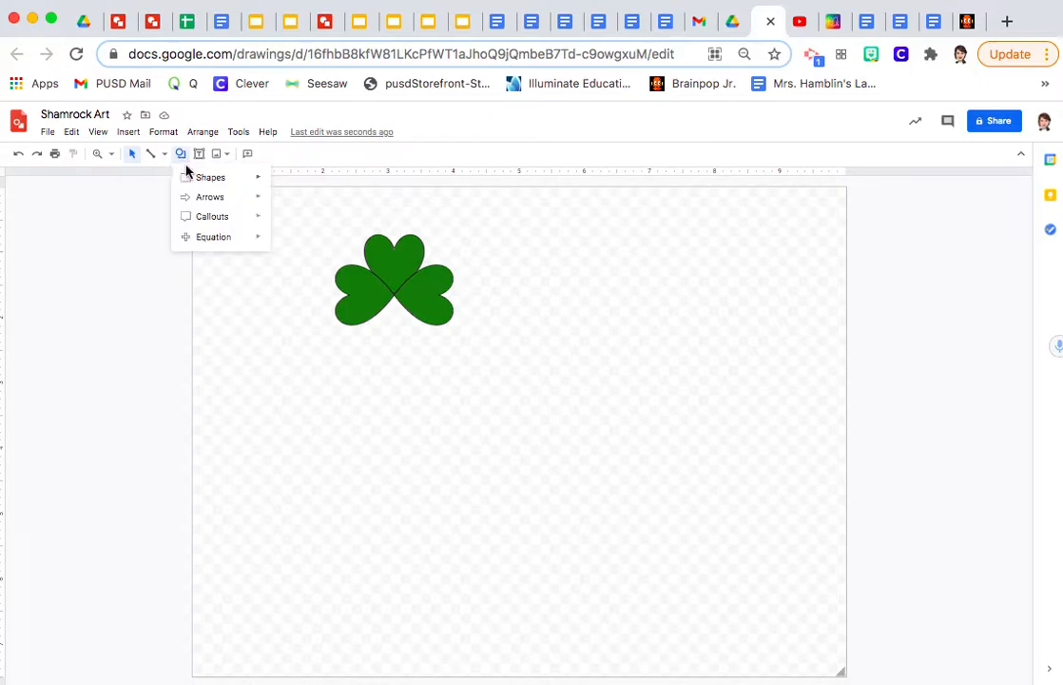
pyautogui.moveTo(238, 176)
pyautogui.click(282, 182)
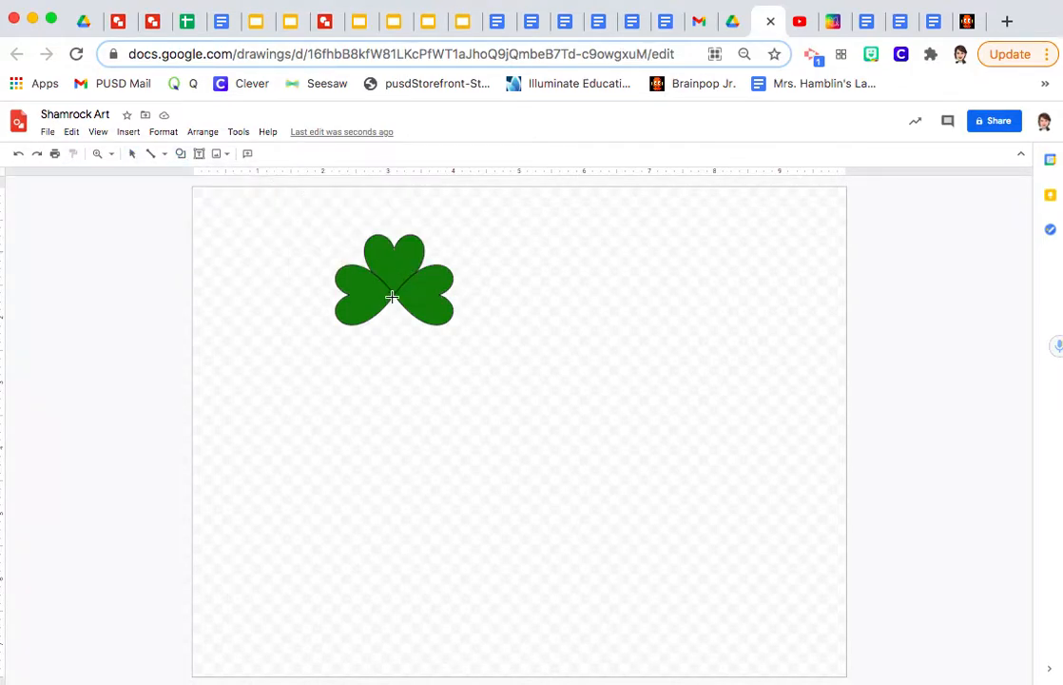
pyautogui.moveTo(392, 295); pyautogui.dragTo(396, 388)
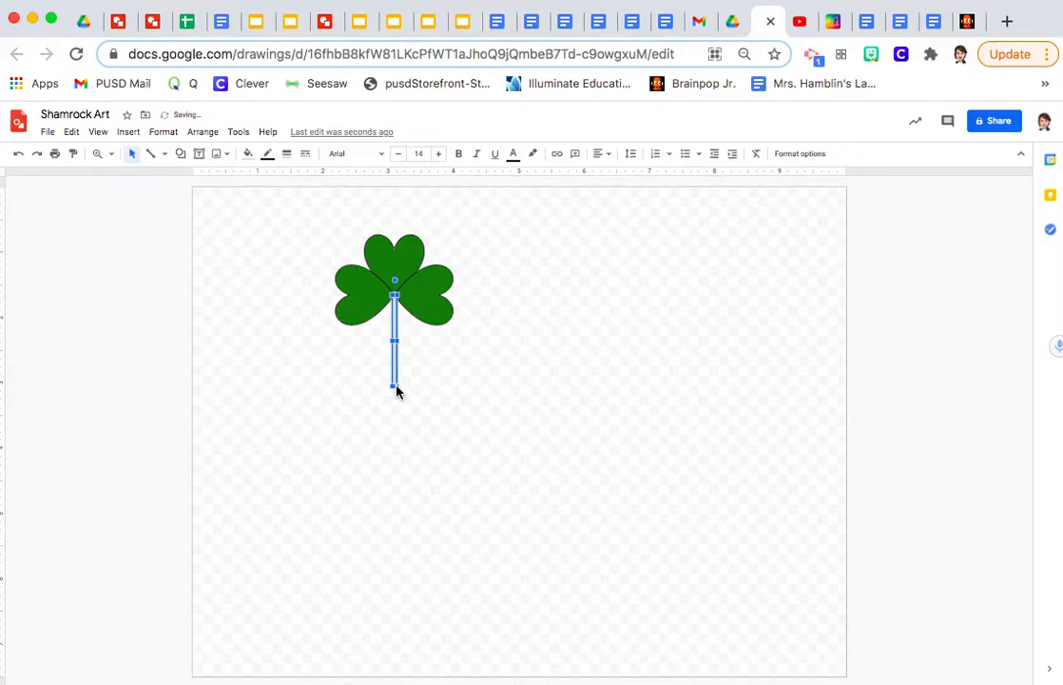
pyautogui.click(248, 155)
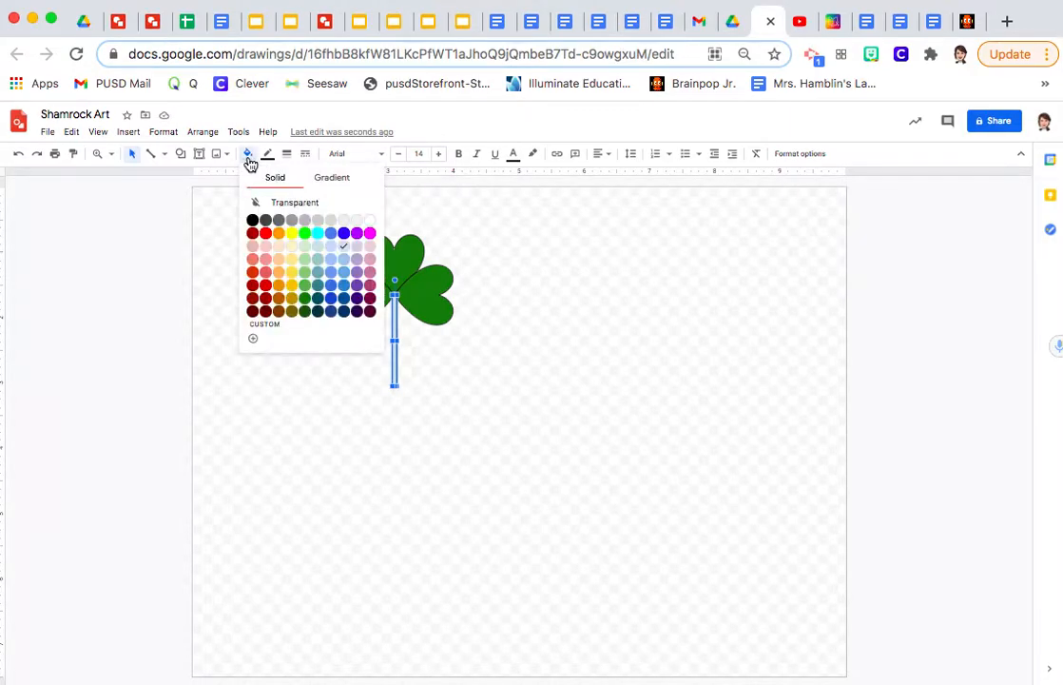
pyautogui.click(306, 305)
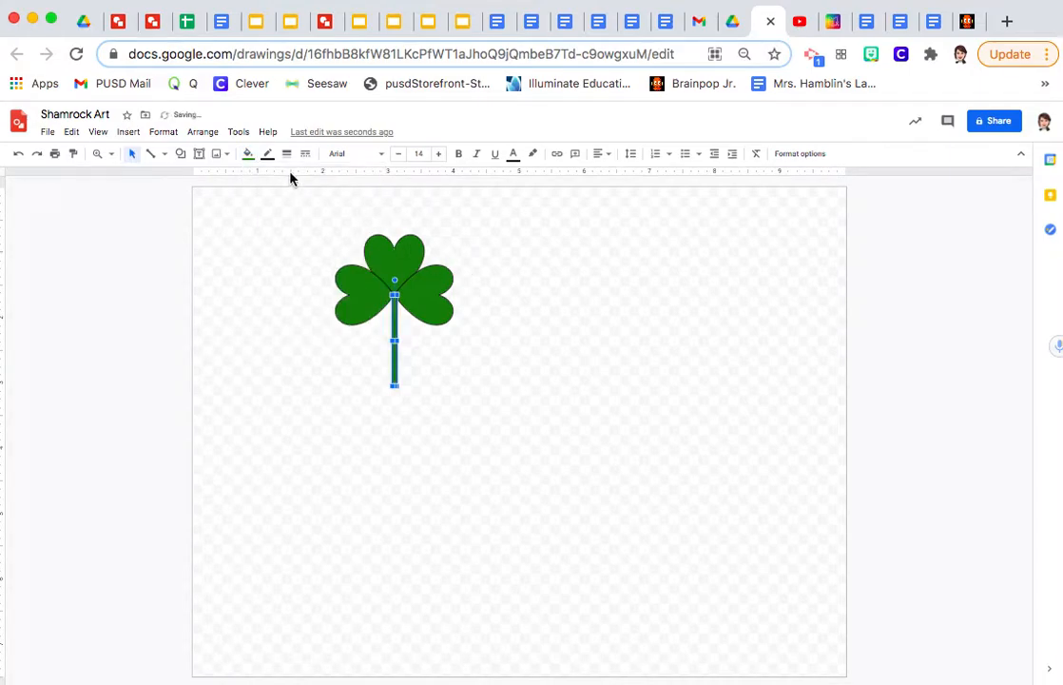
# Send the stem to the back, behind the three hearts, and deselect it
pyautogui.click(207, 135)
pyautogui.moveTo(266, 161)
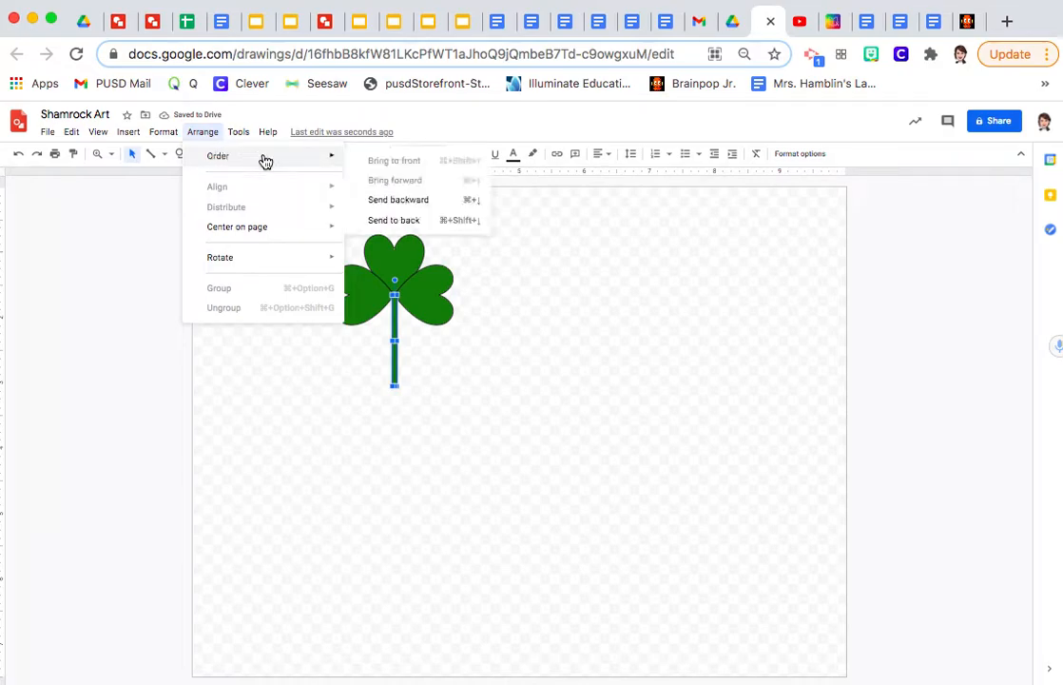
pyautogui.click(386, 220)
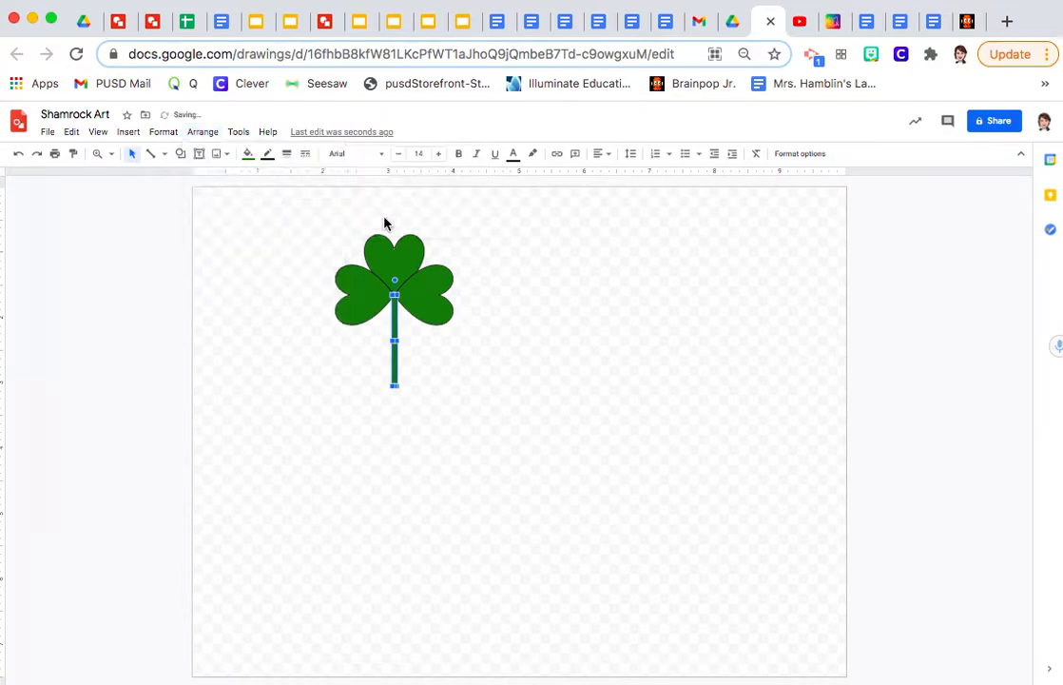
pyautogui.click(513, 278)
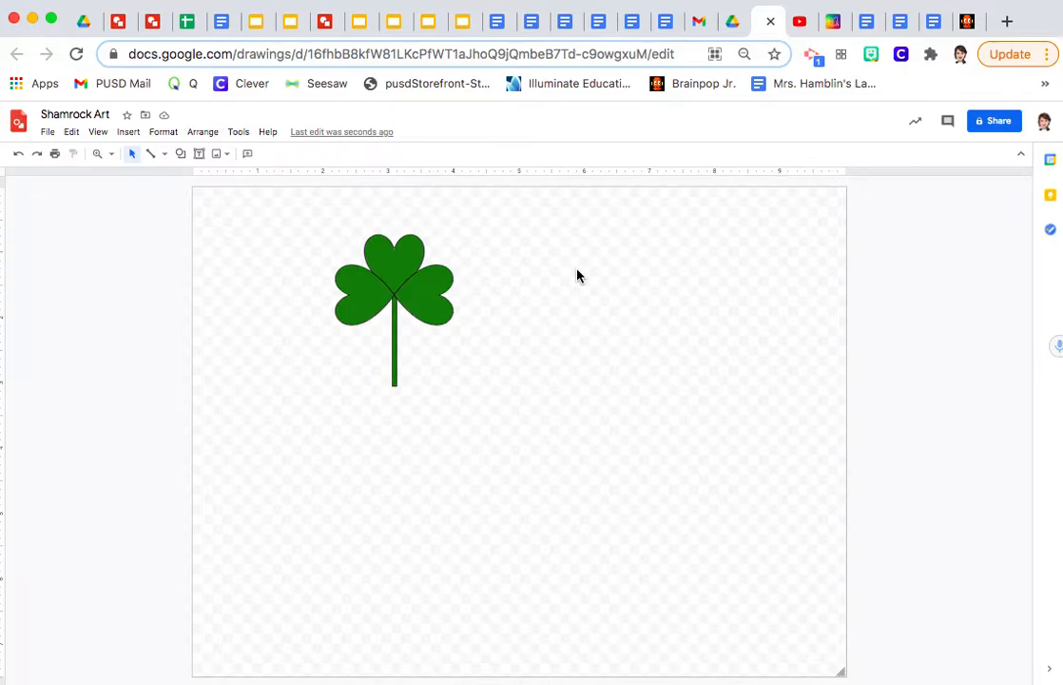
# Give the left heart an 8px border in yellow
pyautogui.click(363, 295)
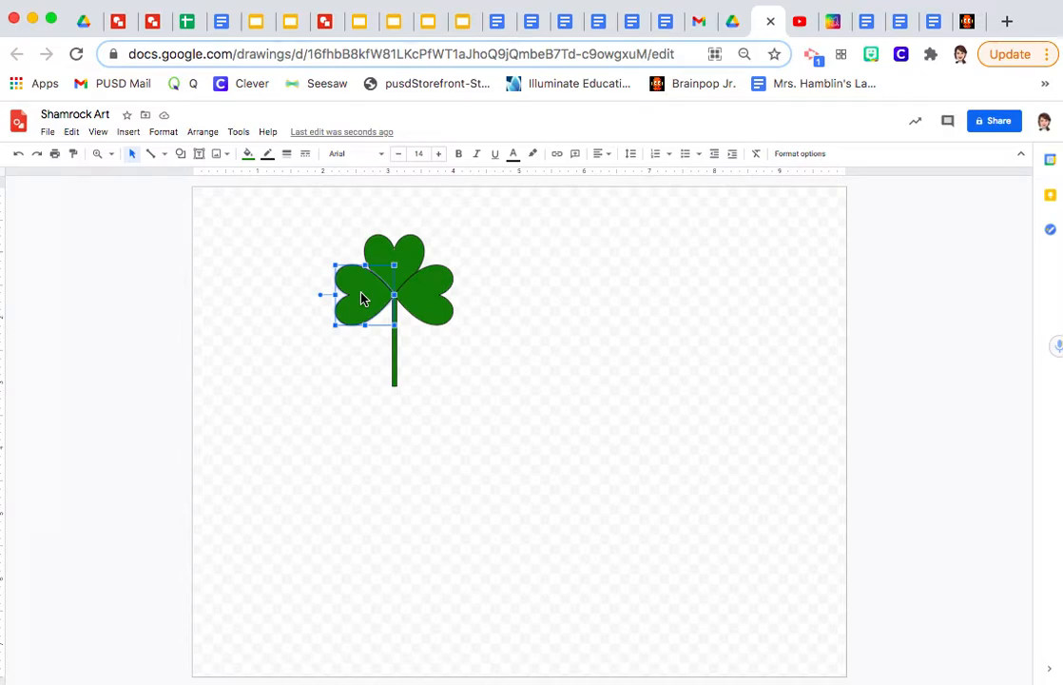
pyautogui.click(289, 158)
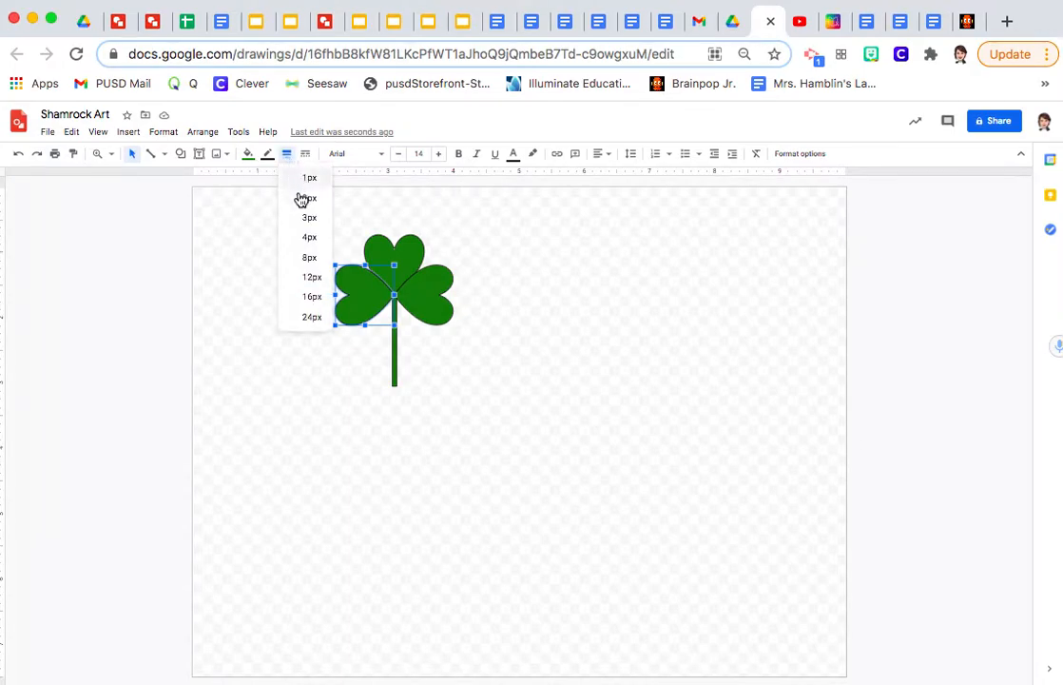
pyautogui.click(310, 257)
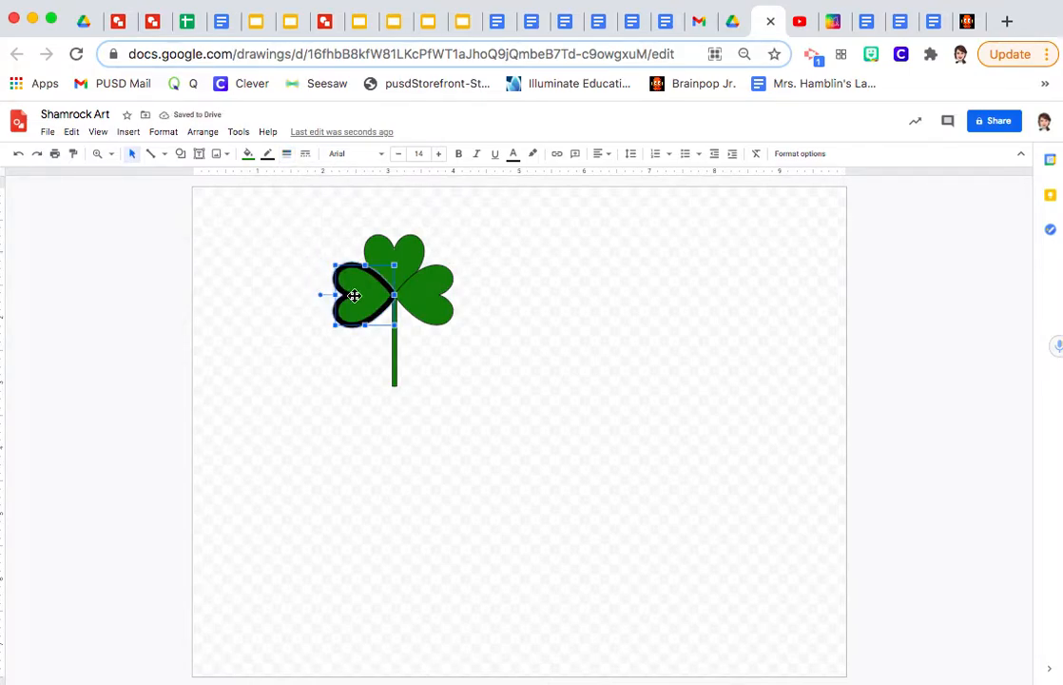
pyautogui.click(270, 155)
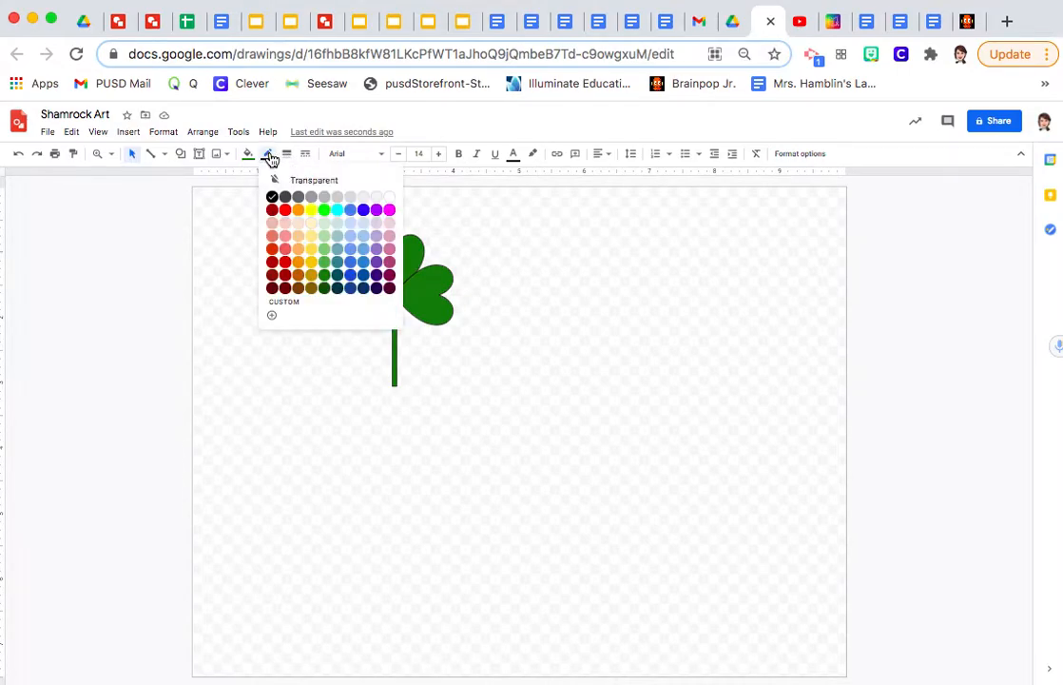
pyautogui.click(325, 210)
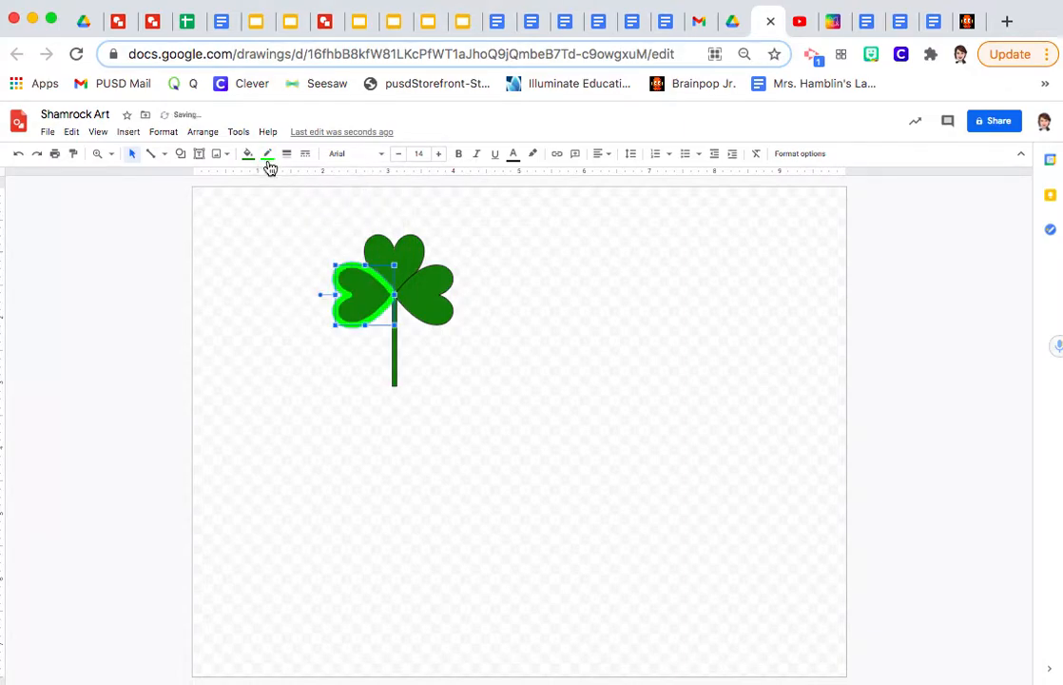
pyautogui.click(267, 155)
pyautogui.click(311, 210)
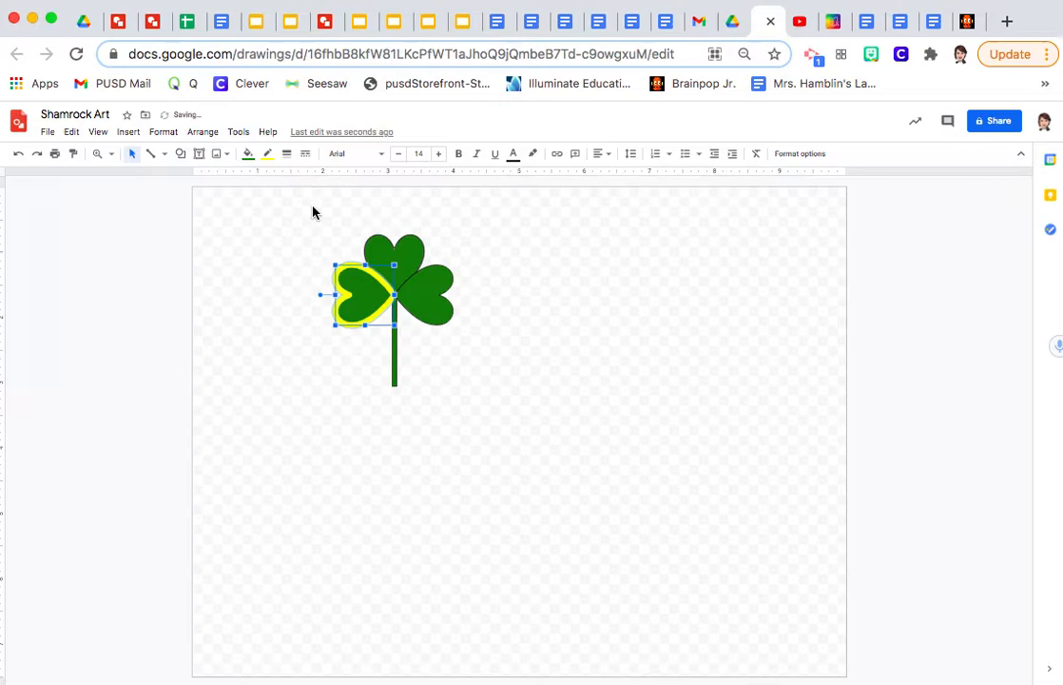
# Set the upright top heart's border to 8px and colour it yellow
pyautogui.click(411, 257)
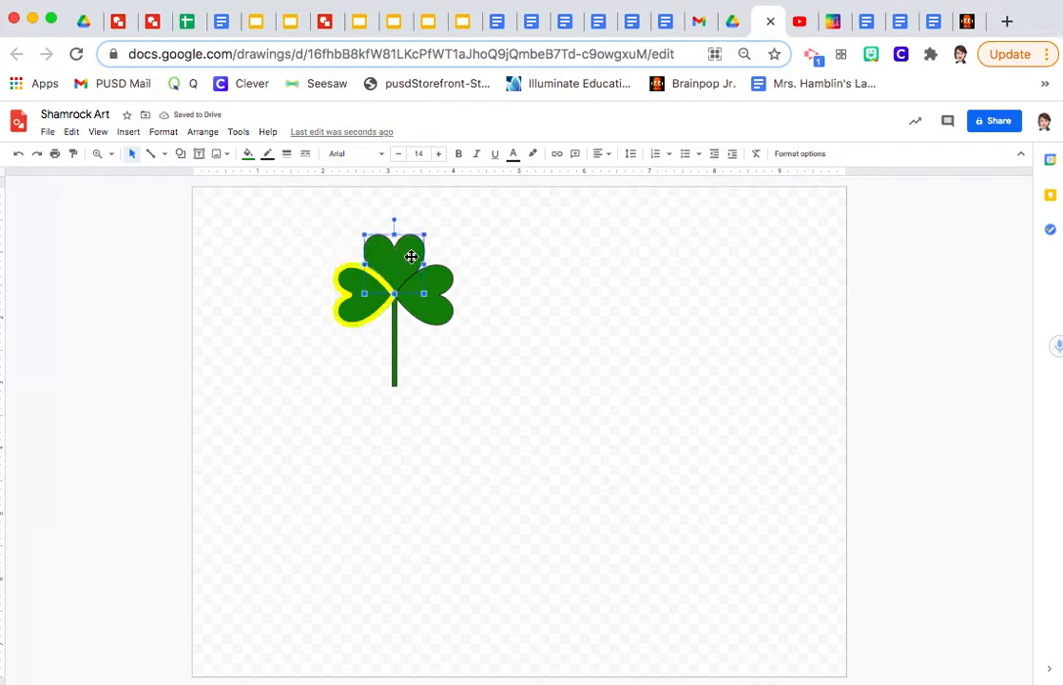
pyautogui.click(286, 154)
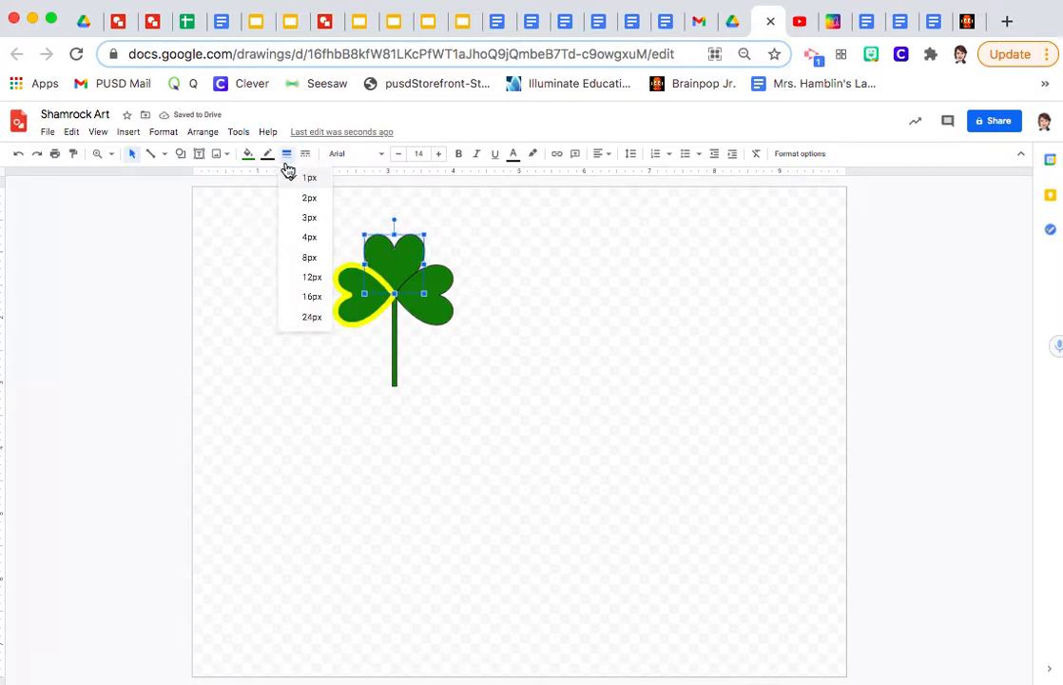
pyautogui.click(316, 258)
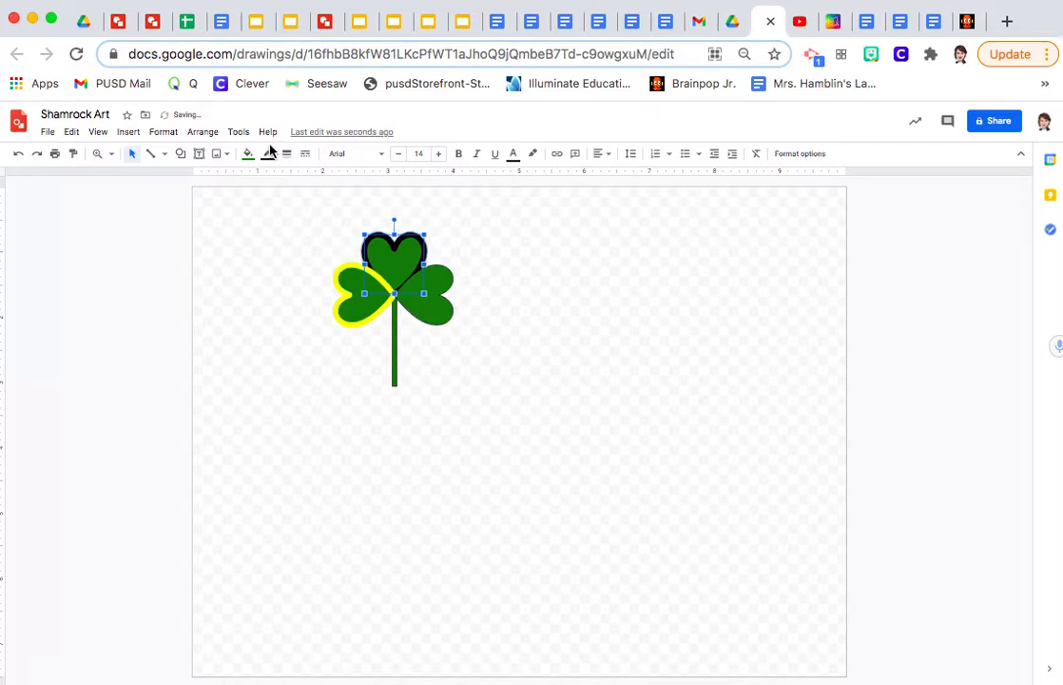
pyautogui.click(268, 154)
pyautogui.click(310, 210)
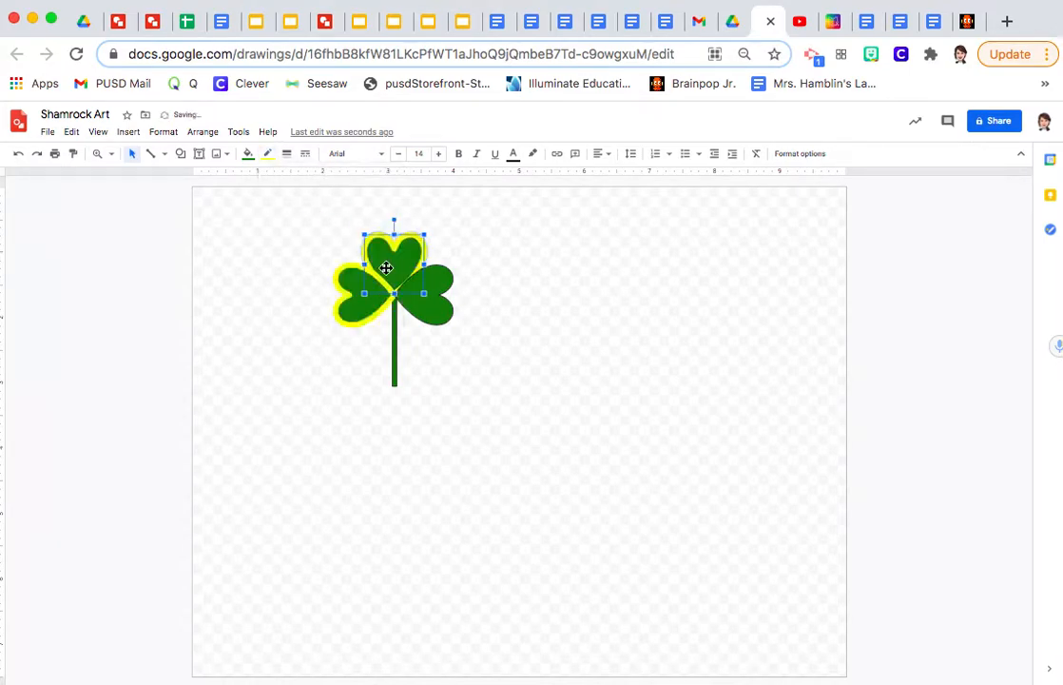
# Apply the same 8px yellow border to the right heart
pyautogui.click(430, 309)
pyautogui.click(288, 154)
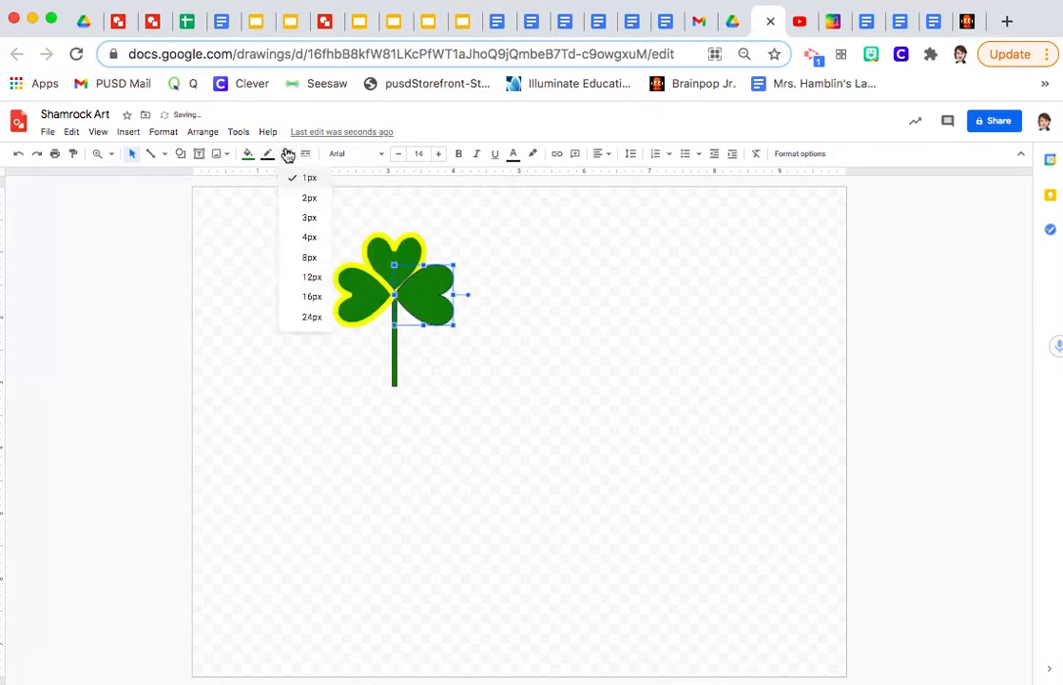
pyautogui.click(309, 258)
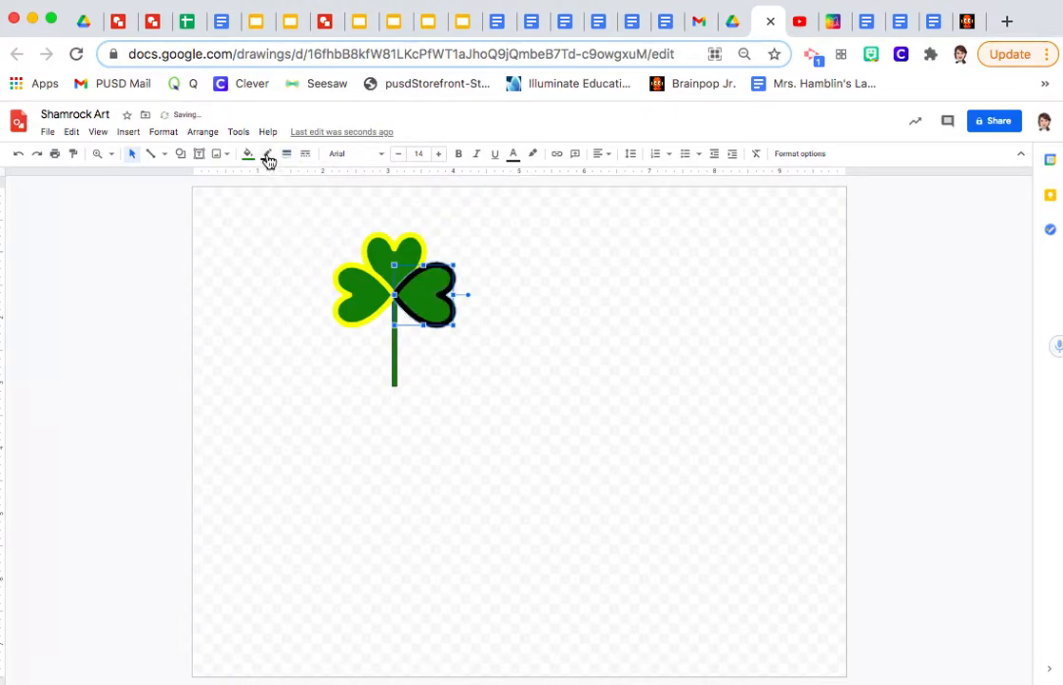
pyautogui.click(268, 156)
pyautogui.click(310, 214)
# Outline the stem with an 8px yellow border
pyautogui.click(396, 358)
pyautogui.click(286, 155)
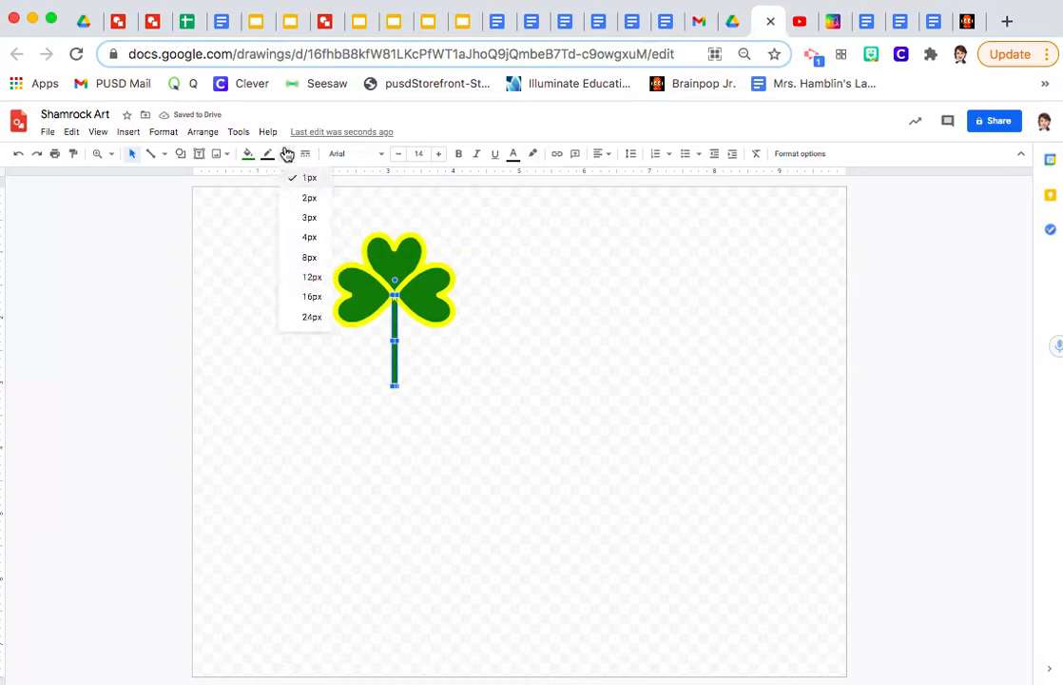
pyautogui.click(313, 257)
pyautogui.click(268, 156)
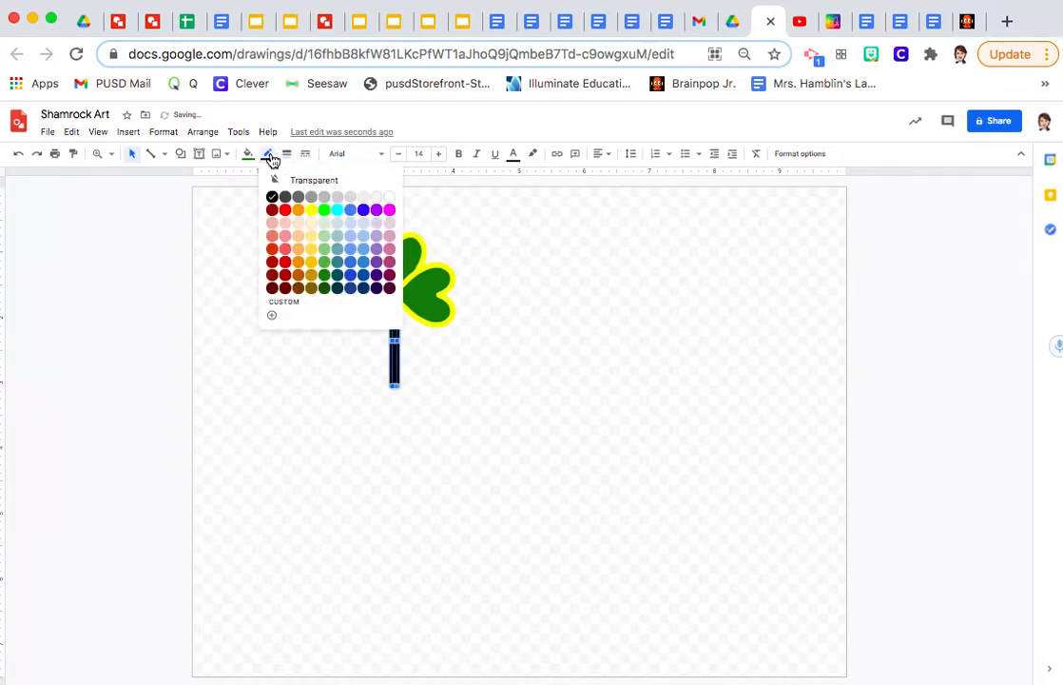
pyautogui.click(312, 213)
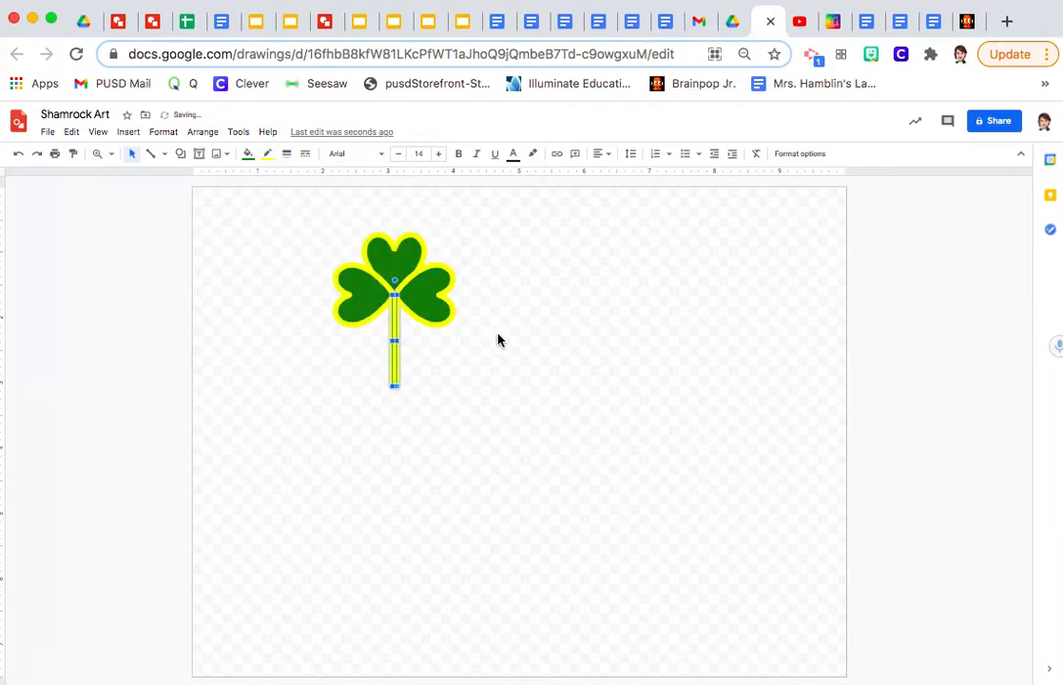
pyautogui.click(497, 339)
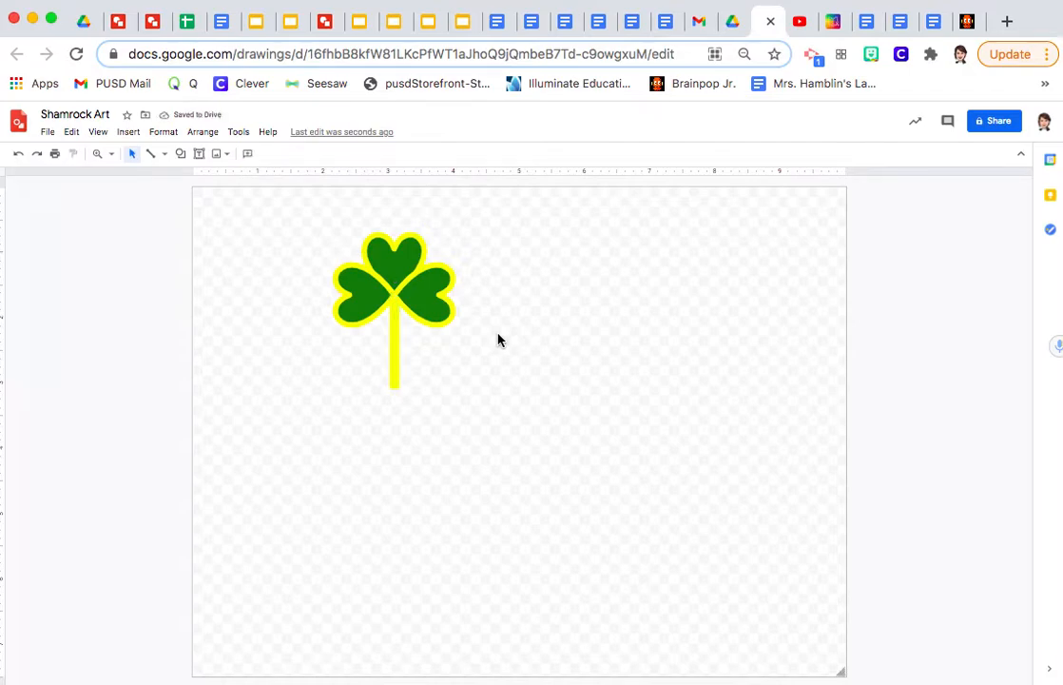
# Reduce the stem's border weight to 4px and deselect the stem
pyautogui.click(395, 346)
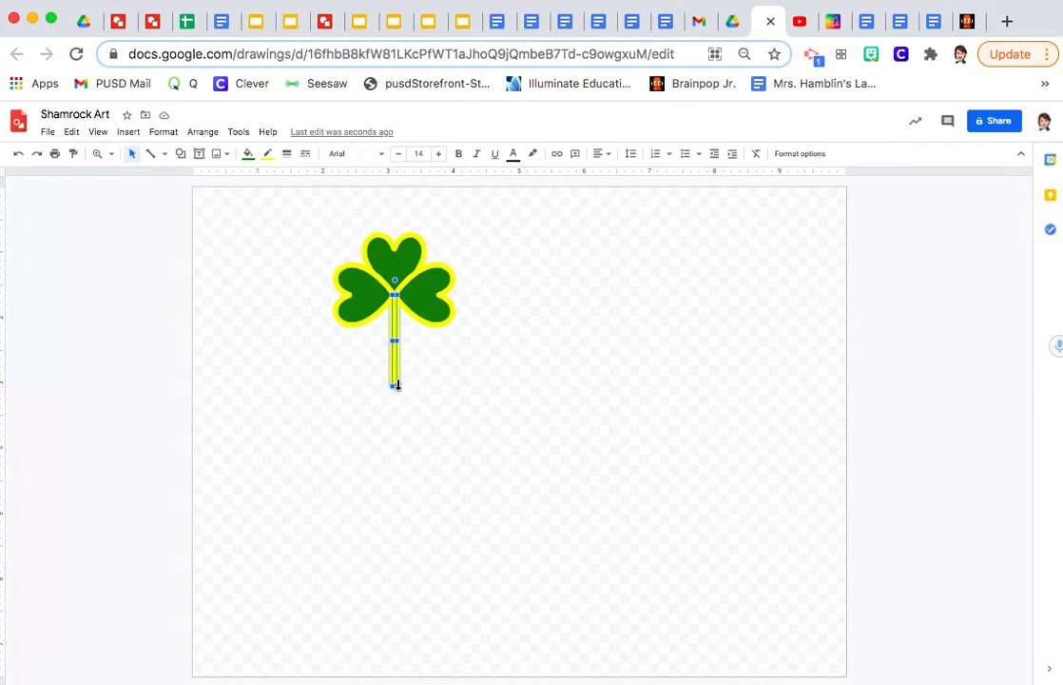
pyautogui.click(287, 154)
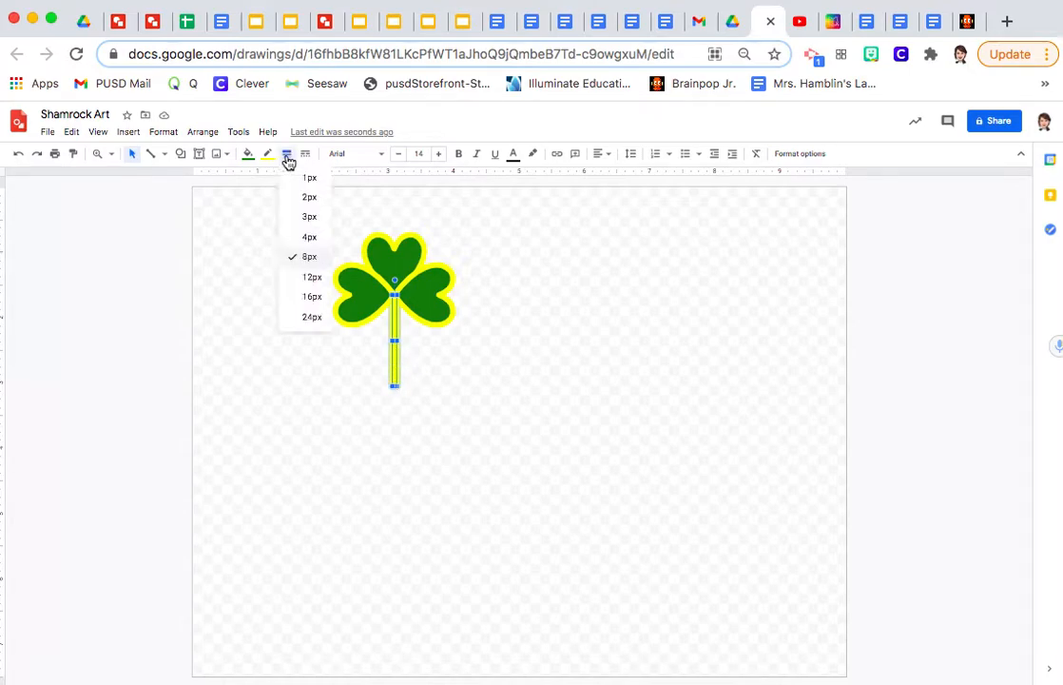
pyautogui.click(315, 238)
pyautogui.click(601, 407)
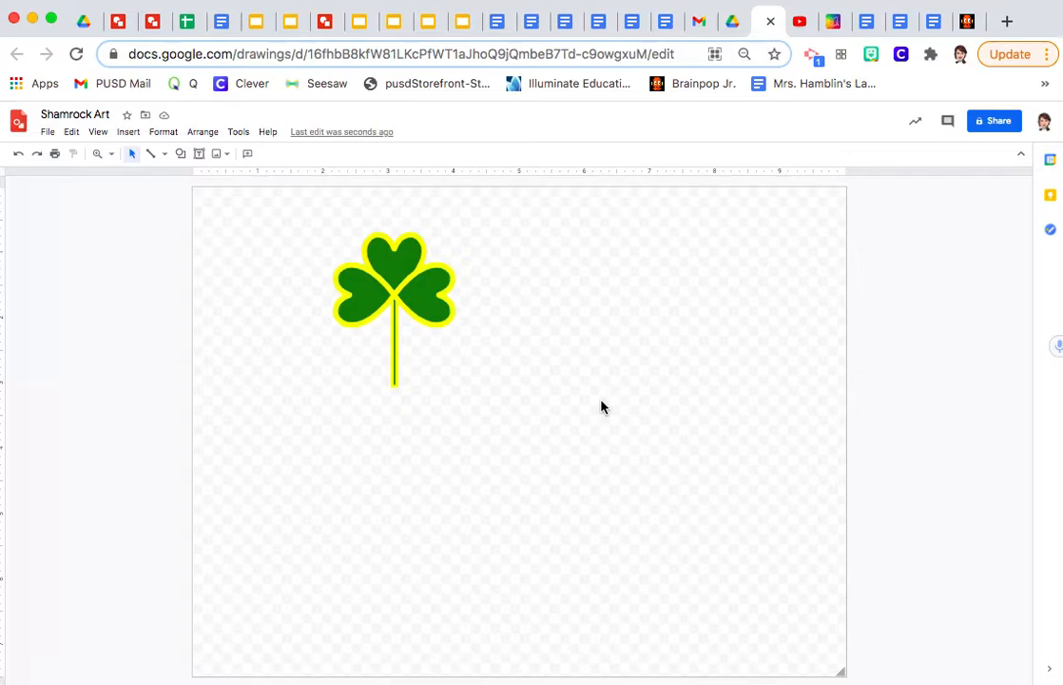
# Draw a tall rectangle about 2.6 by 6.9 inches beside the shamrock and make its fill transparent
pyautogui.click(181, 156)
pyautogui.moveTo(245, 181)
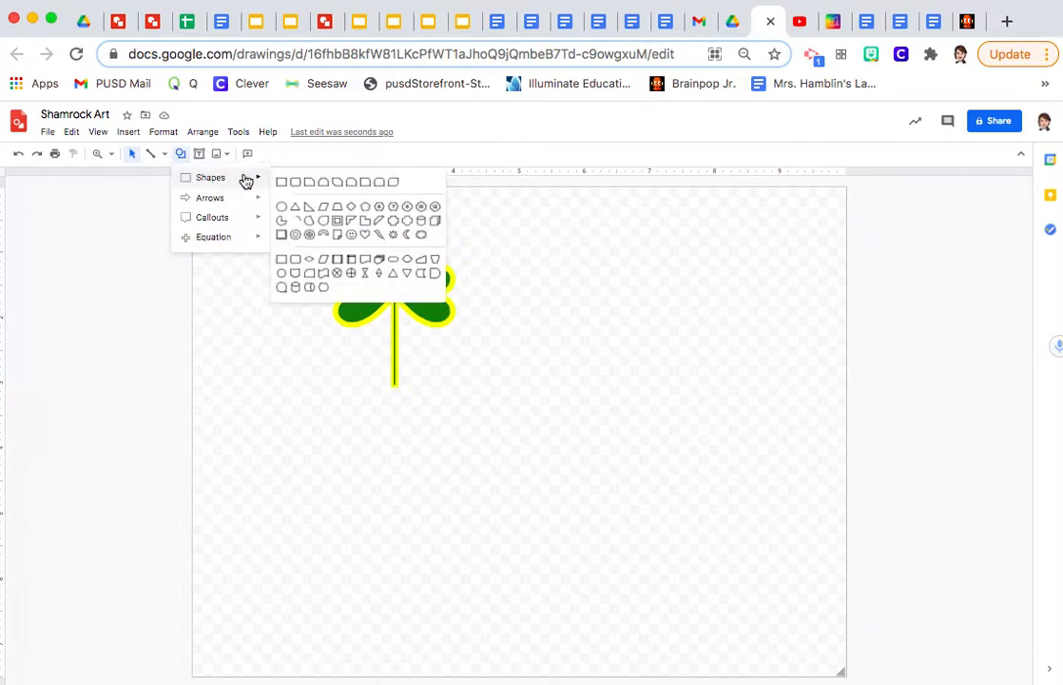
pyautogui.click(282, 183)
pyautogui.moveTo(543, 204); pyautogui.dragTo(709, 656)
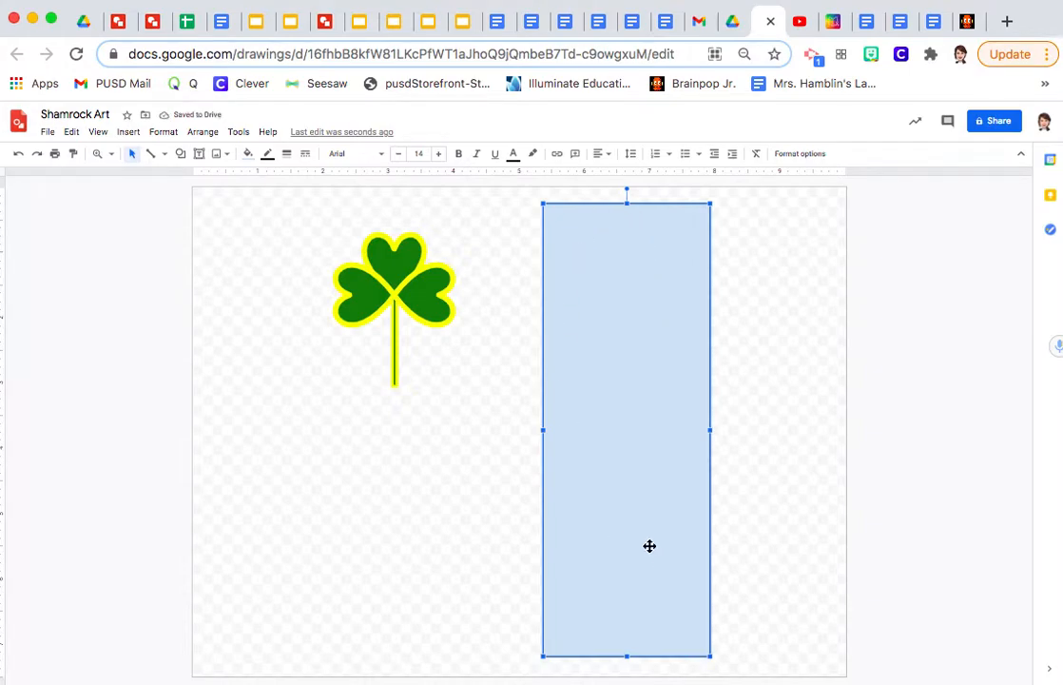
pyautogui.click(249, 154)
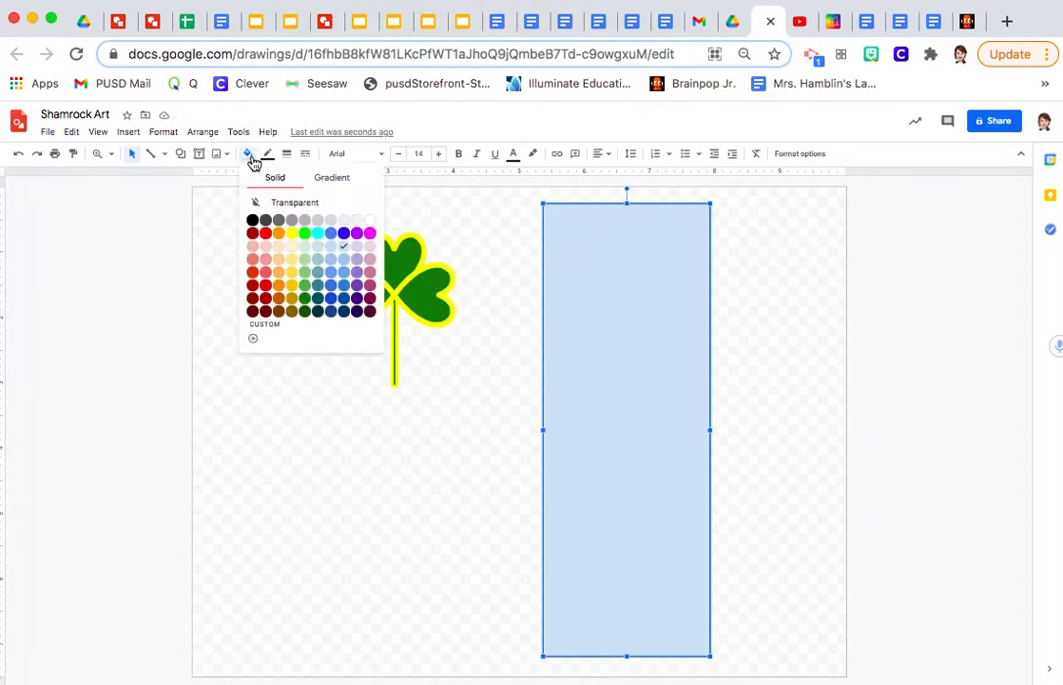
pyautogui.click(292, 209)
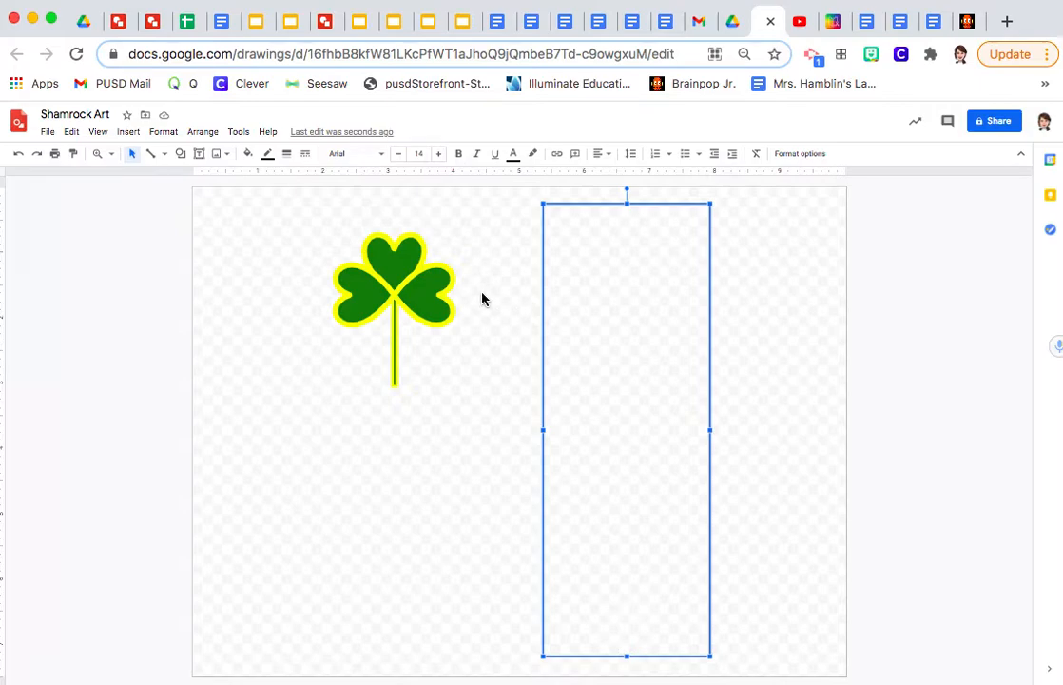
# Select the three hearts and the stem together and move the shamrock into the upper part of the tall rectangle, centred horizontally
pyautogui.click(368, 289)
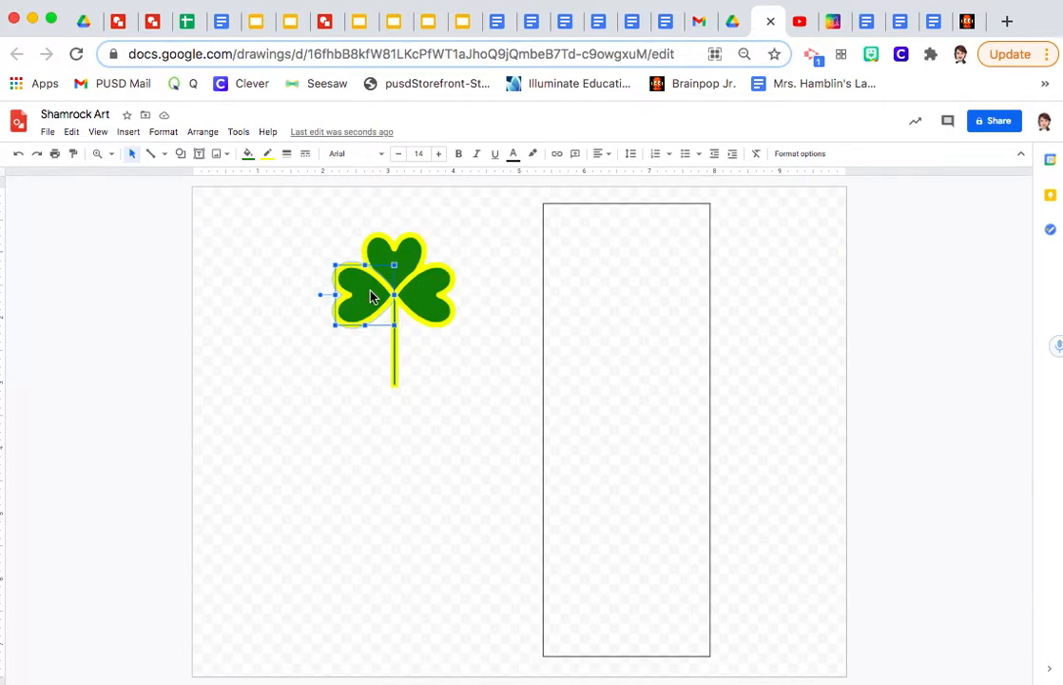
pyautogui.click(407, 247)
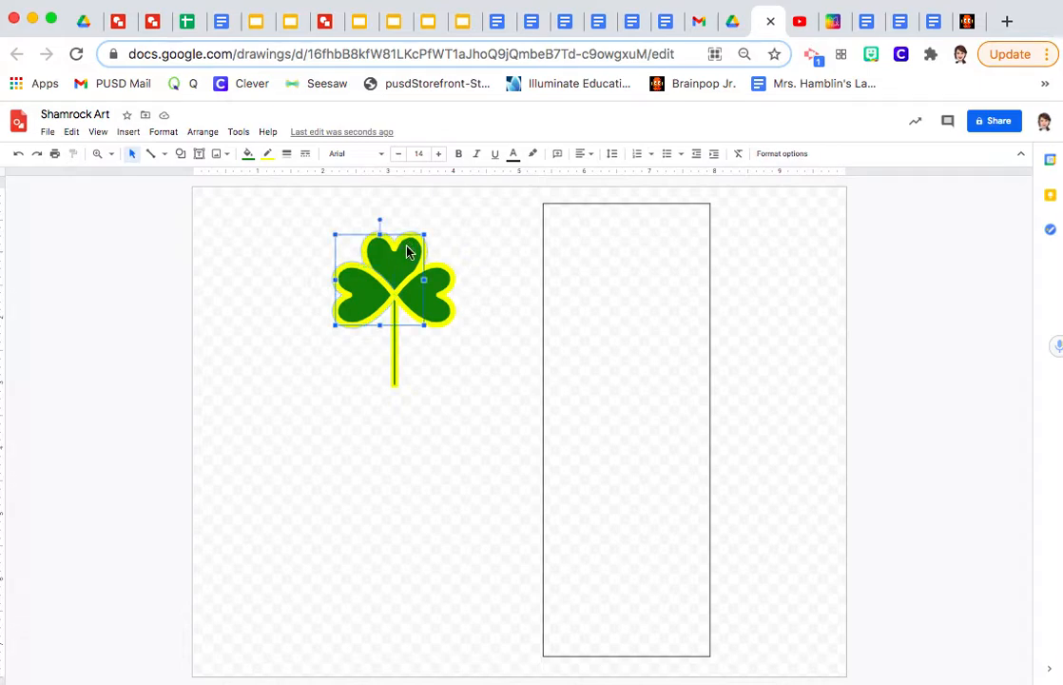
pyautogui.keyDown('shift'); pyautogui.click(438, 279); pyautogui.keyUp('shift')
pyautogui.keyDown('shift'); pyautogui.click(396, 345); pyautogui.keyUp('shift')
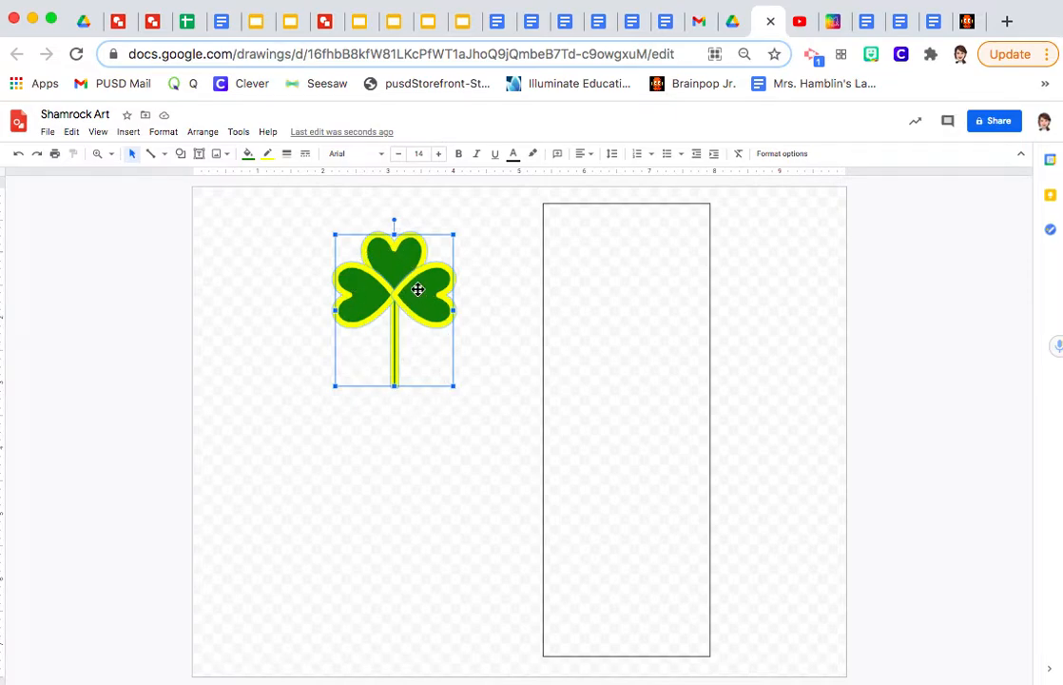
pyautogui.moveTo(395, 283); pyautogui.dragTo(626, 255)
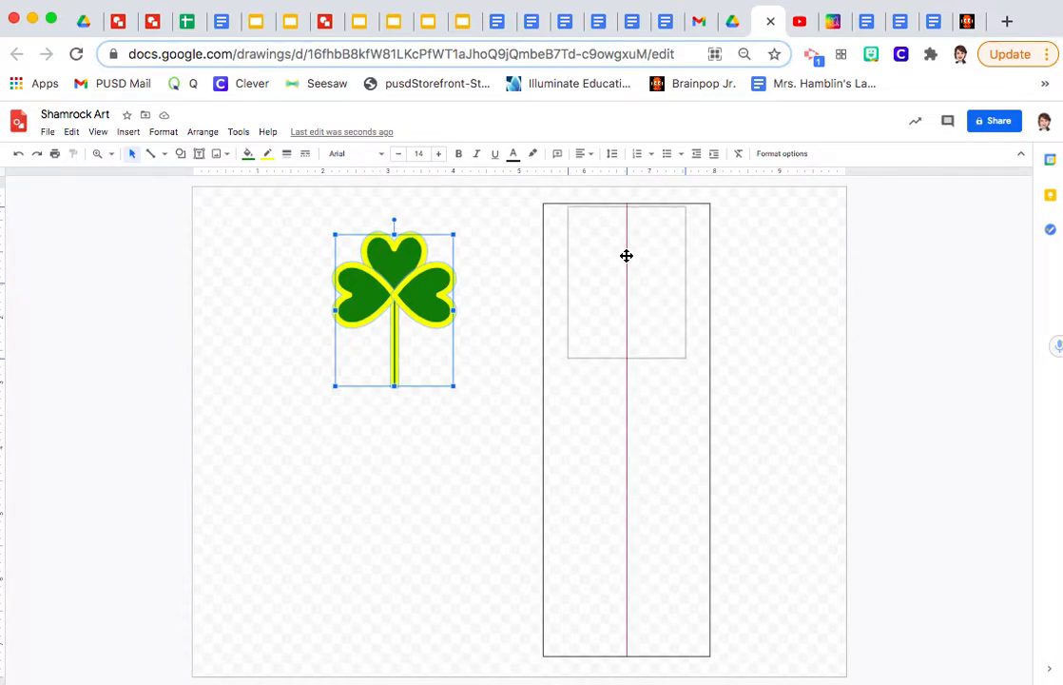
# Drop the shamrock centred at the rectangle's upper end, and paste a copy of it centred at the lower end
pyautogui.moveTo(626, 255)
pyautogui.mouseDown()
pyautogui.moveTo(613, 255)
pyautogui.moveTo(627, 257)
pyautogui.mouseUp()
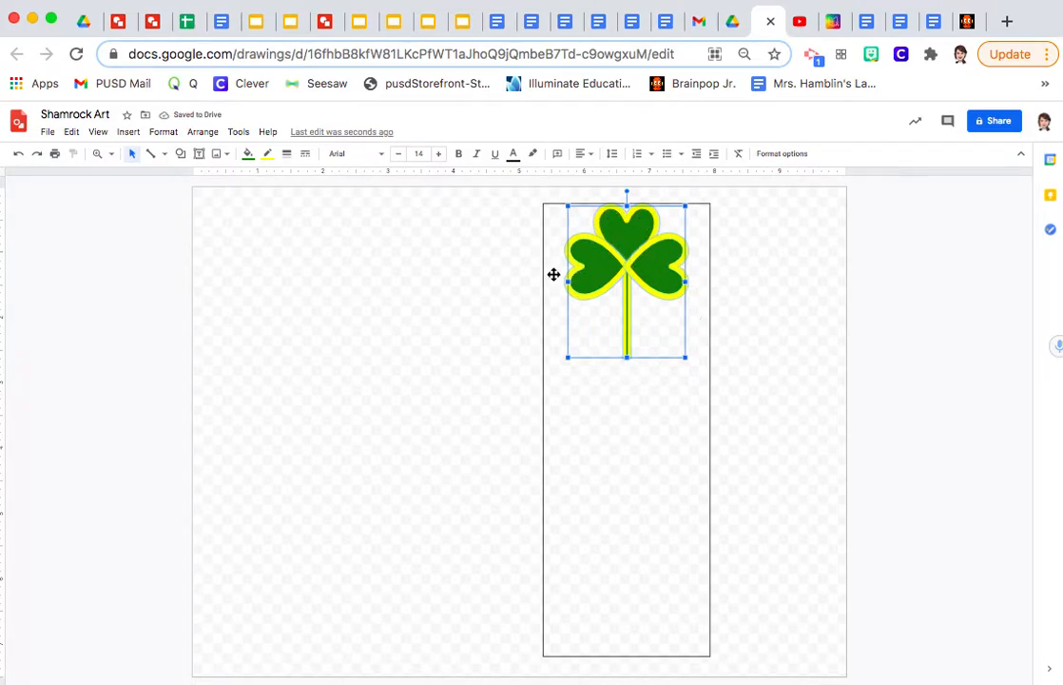
pyautogui.click(71, 133)
pyautogui.click(106, 228)
pyautogui.click(71, 132)
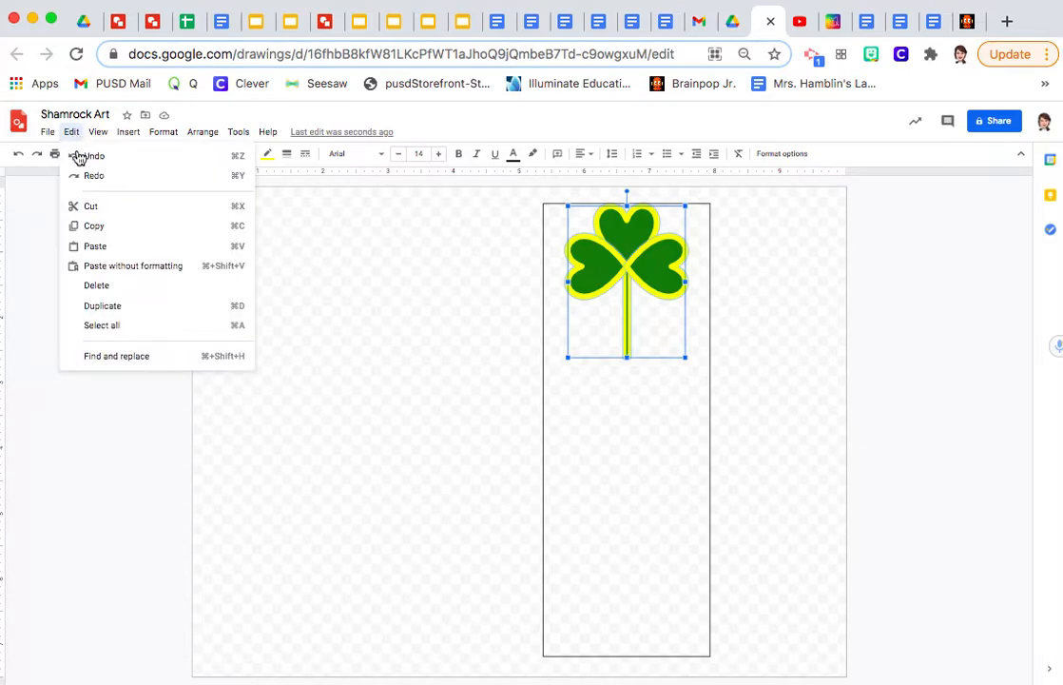
pyautogui.click(114, 254)
pyautogui.moveTo(636, 276); pyautogui.dragTo(626, 563)
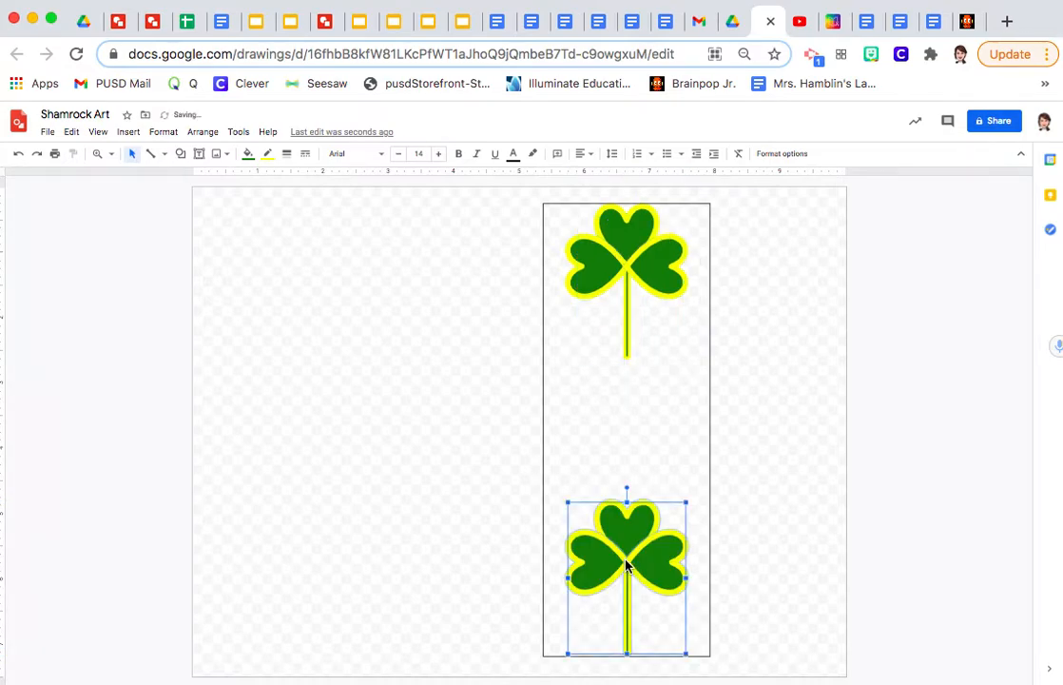
pyautogui.click(458, 416)
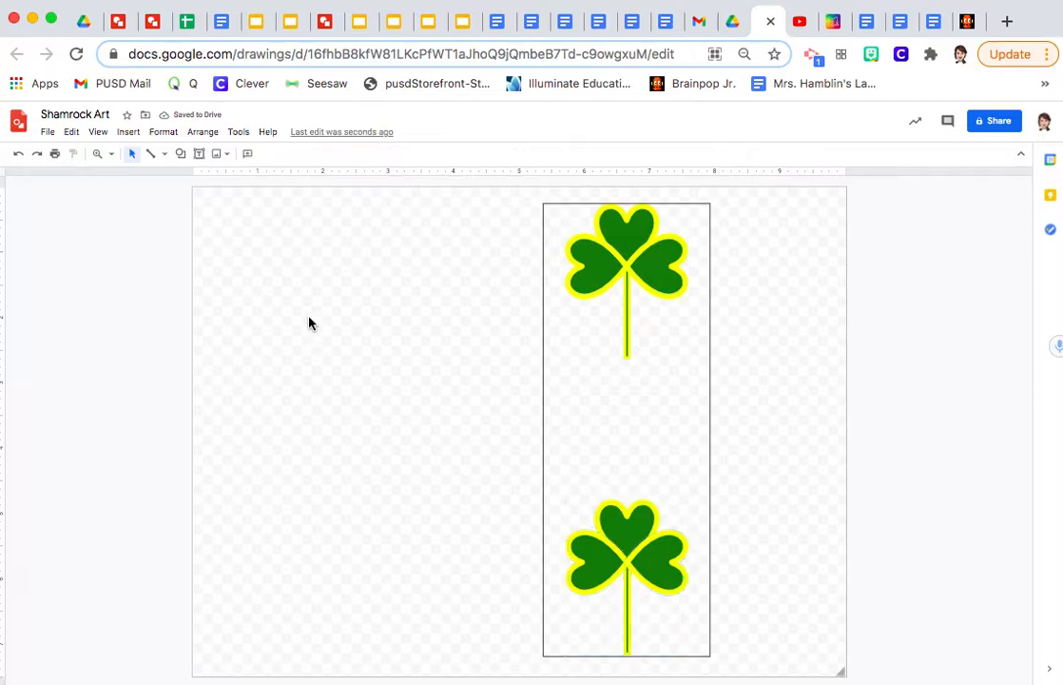
# Paste another copy of the shamrock and move it between the upper and lower ones
pyautogui.click(73, 134)
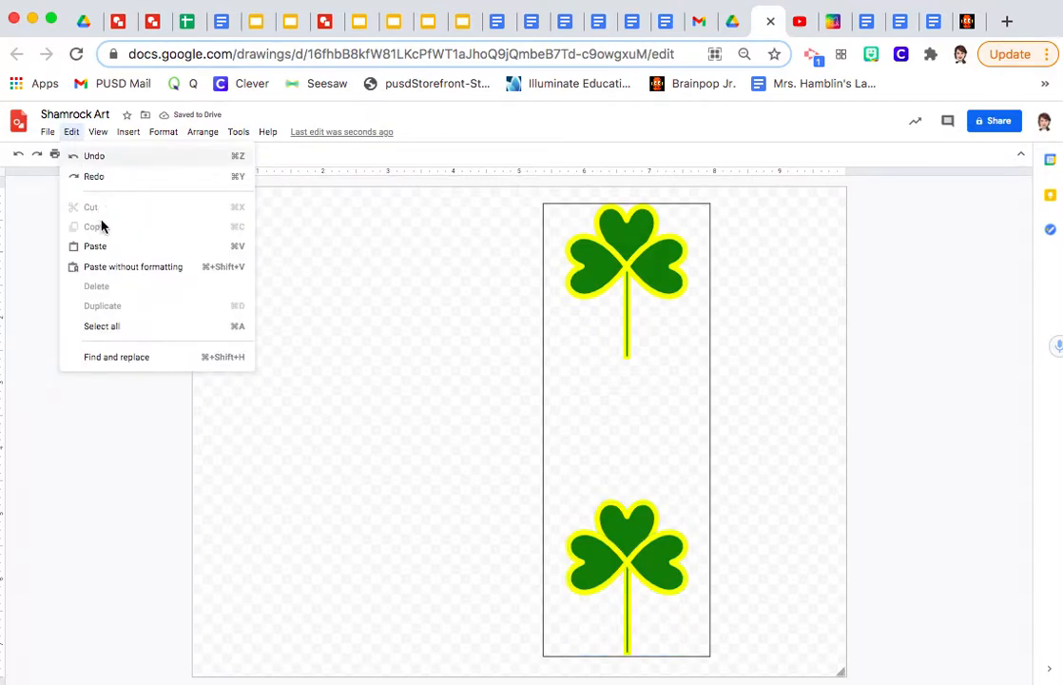
pyautogui.click(109, 256)
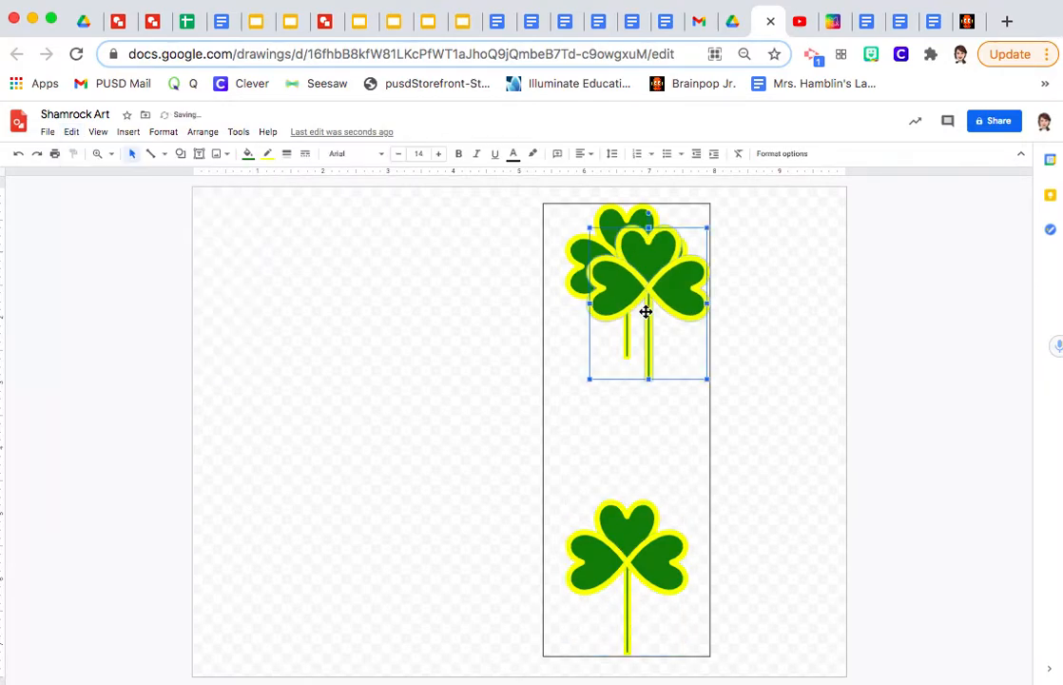
pyautogui.moveTo(645, 311); pyautogui.dragTo(624, 413)
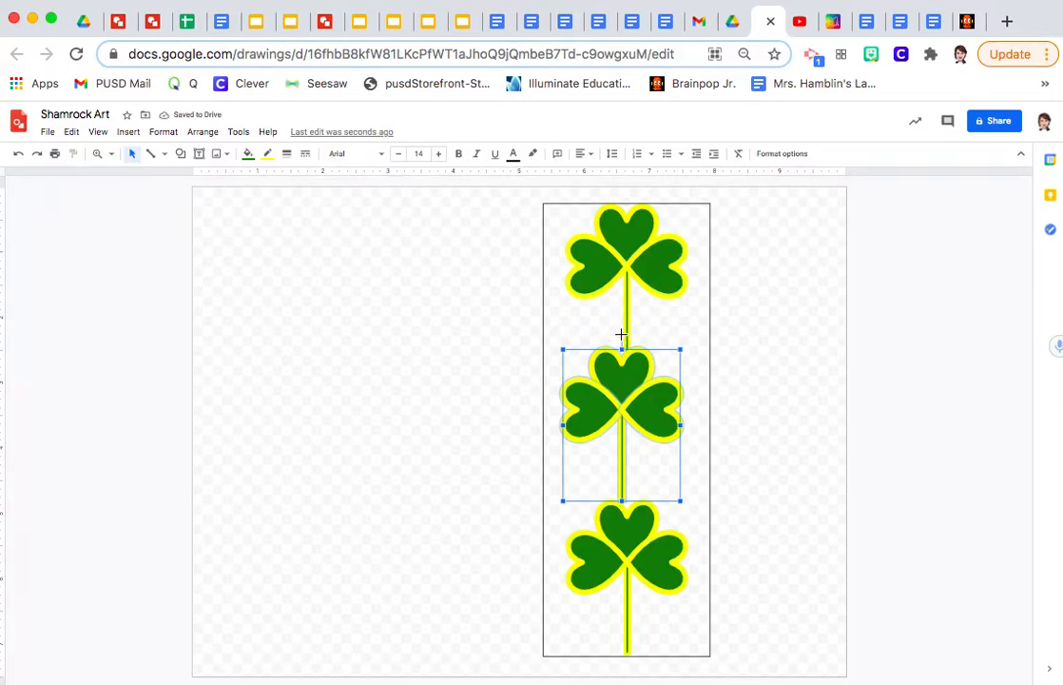
# Rotate the middle shamrock about 30 degrees clockwise and move it slightly down, centred between the other two
pyautogui.moveTo(624, 334); pyautogui.dragTo(677, 348)
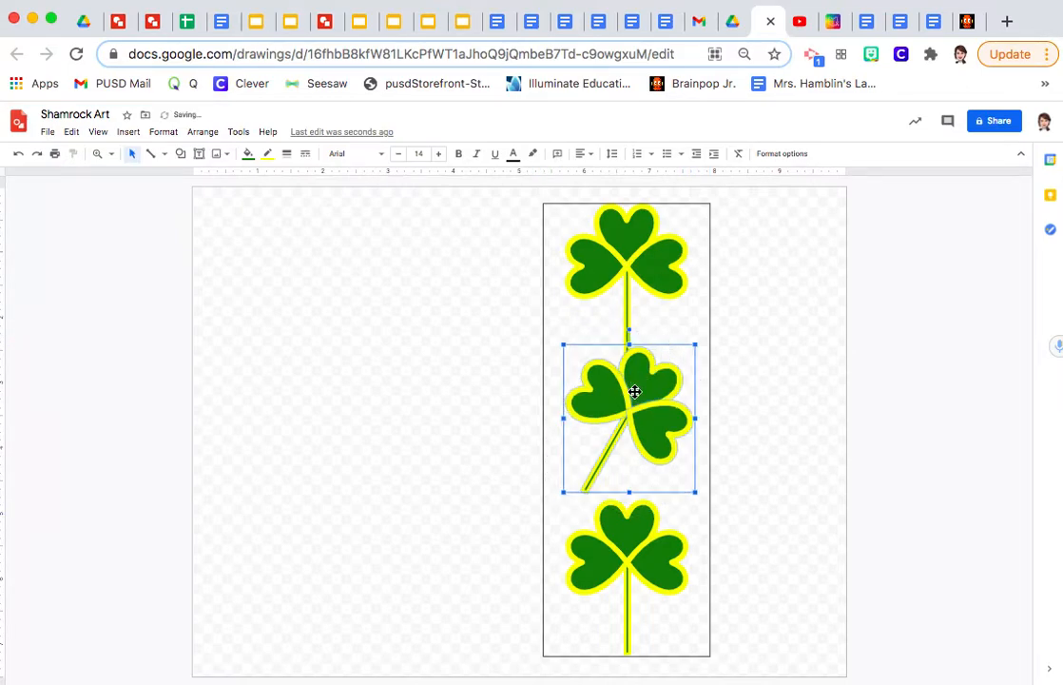
pyautogui.moveTo(633, 397)
pyautogui.mouseDown()
pyautogui.moveTo(643, 407)
pyautogui.moveTo(635, 419)
pyautogui.mouseUp()
pyautogui.click(802, 407)
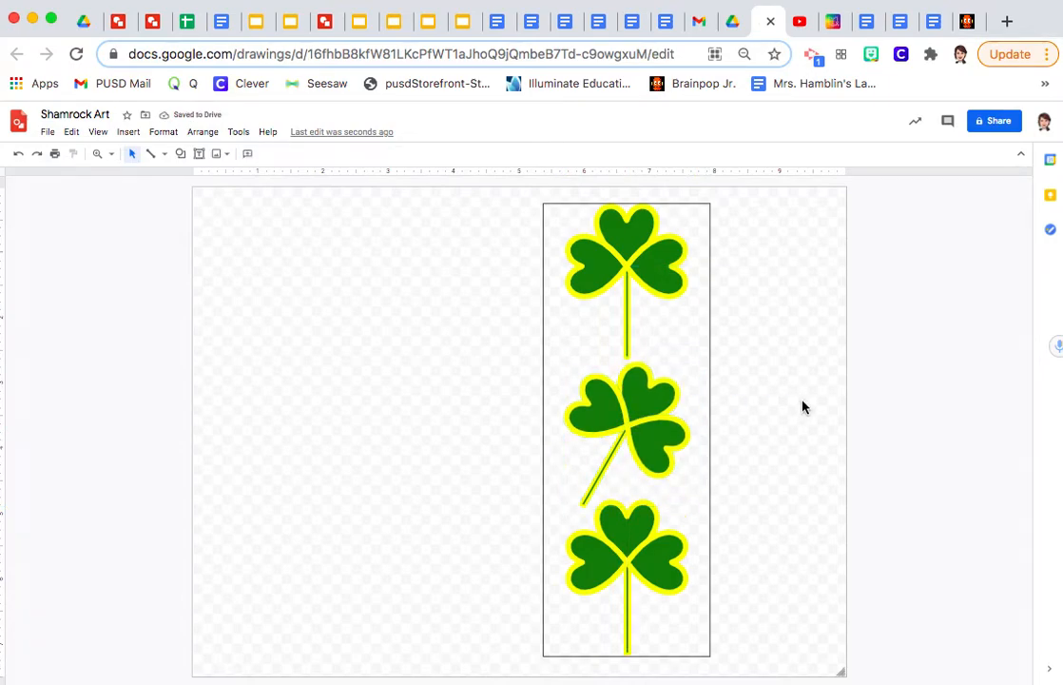
# Insert a text box over the top of the middle shamrock and narrow it to about 2.2 inches so it fits inside the rectangle
pyautogui.click(200, 154)
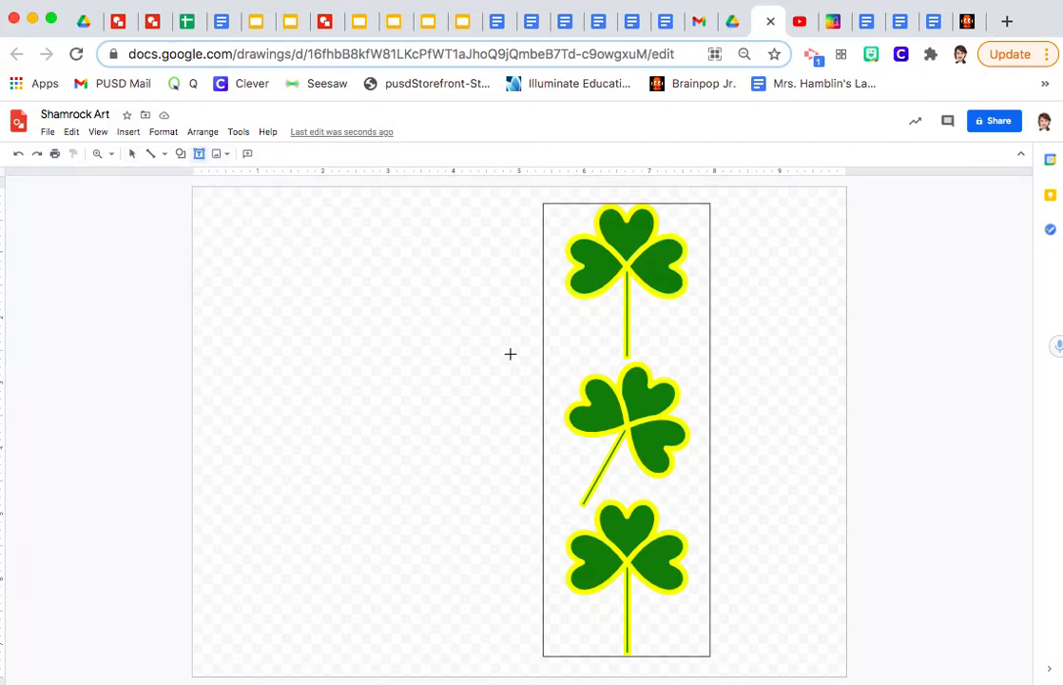
pyautogui.click(559, 351)
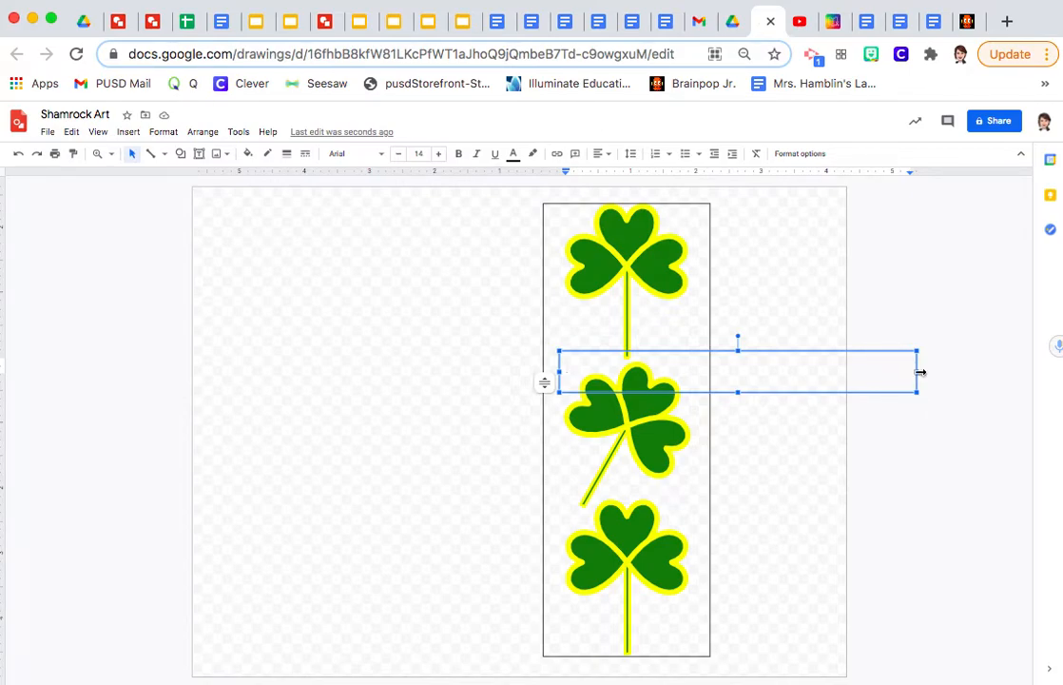
pyautogui.click(920, 373)
pyautogui.moveTo(797, 372); pyautogui.dragTo(705, 373)
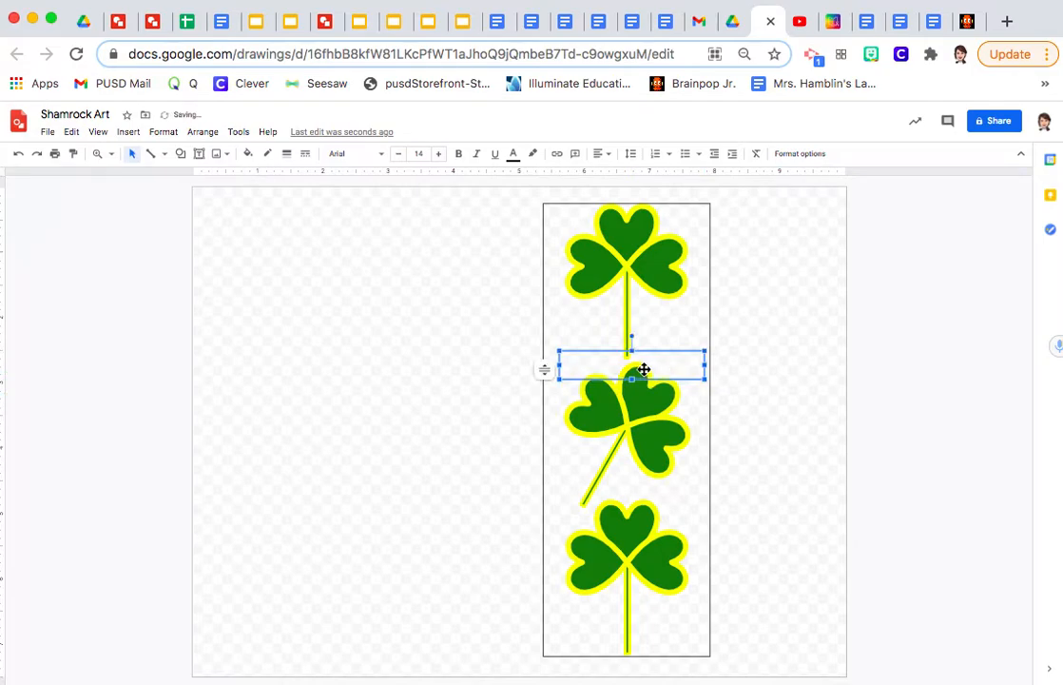
pyautogui.click(603, 366)
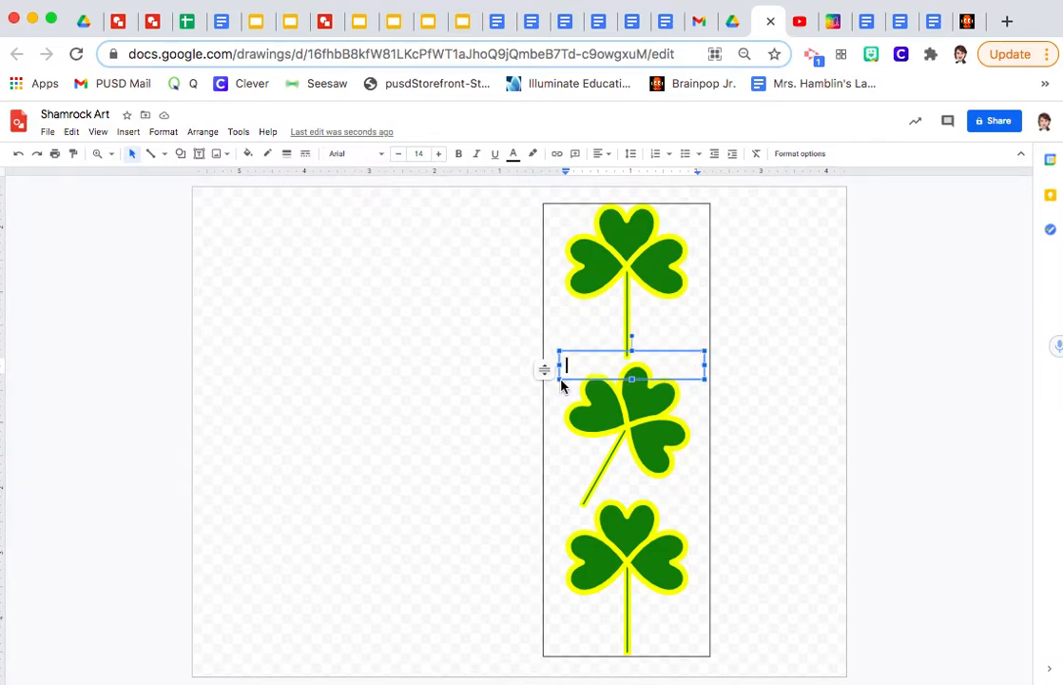
# Set the text box's font to Indie Flower at size 25
pyautogui.click(380, 157)
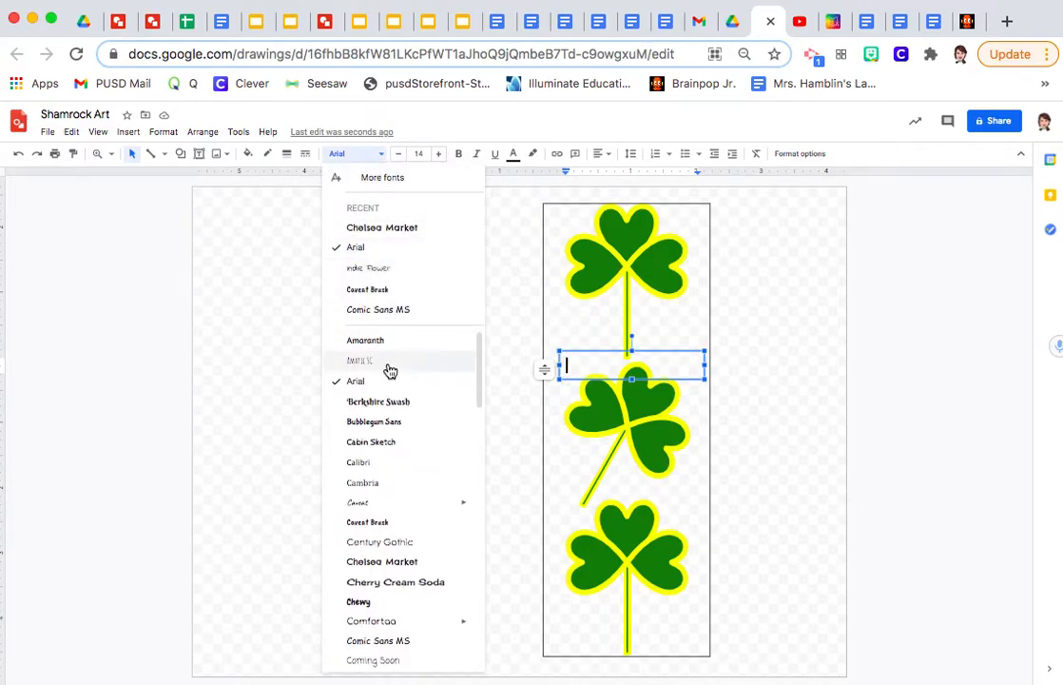
pyautogui.click(381, 271)
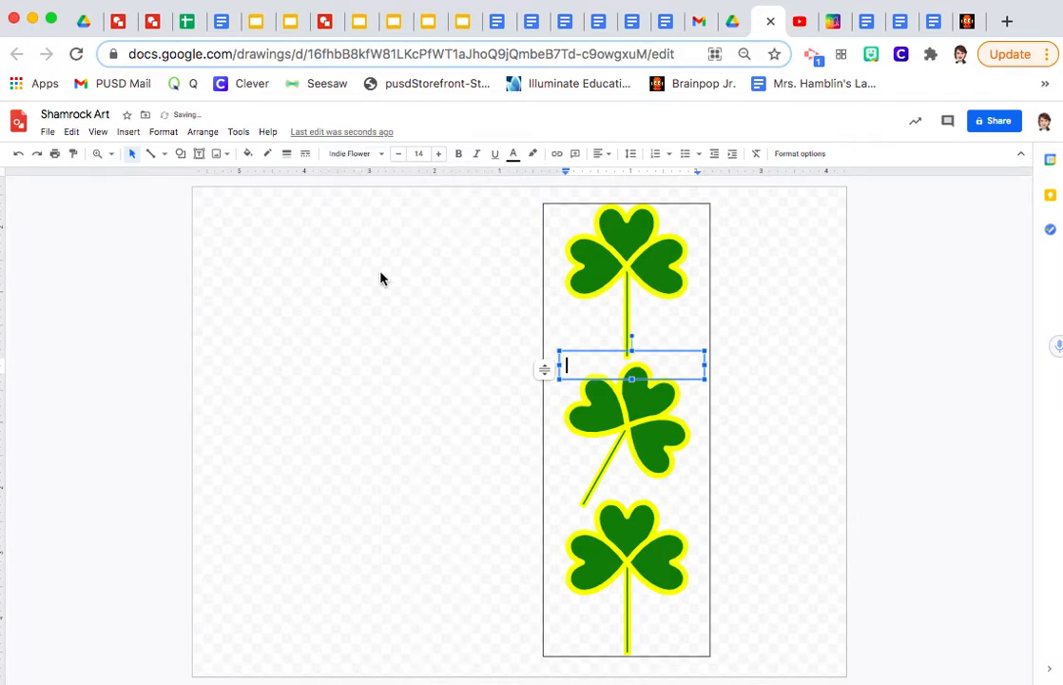
pyautogui.click(439, 155)
pyautogui.click(440, 155)
pyautogui.click(439, 155)
pyautogui.click(440, 155)
pyautogui.click(439, 155)
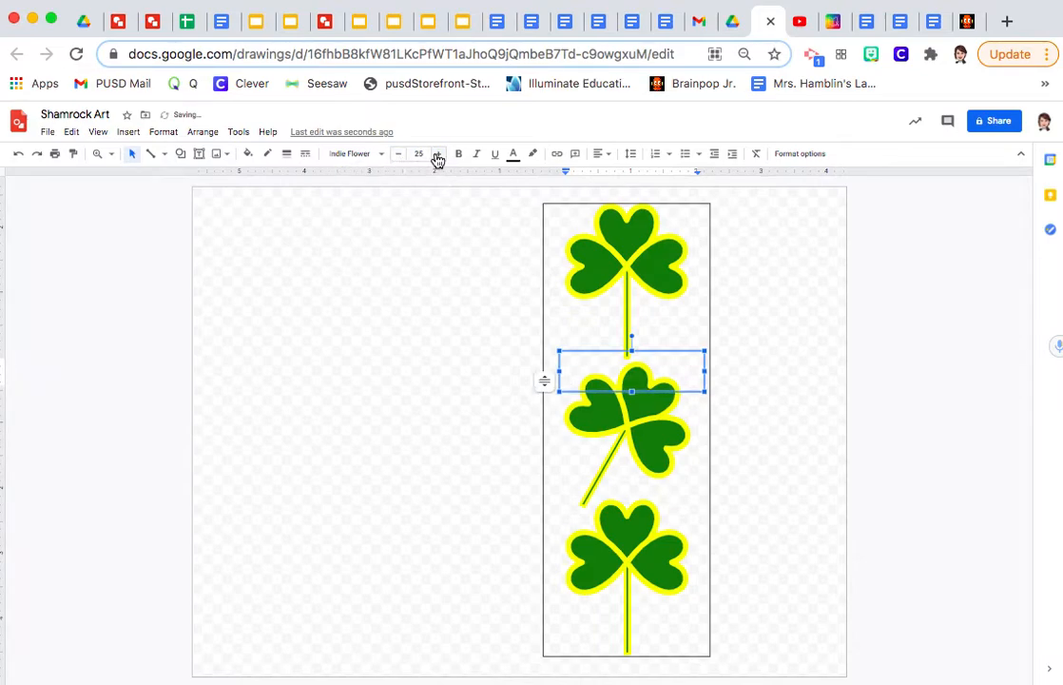
# Enter the bold greeting "Happy St. Patrick's Day!" in the text box
pyautogui.click(460, 157)
pyautogui.write('Happy St. P')
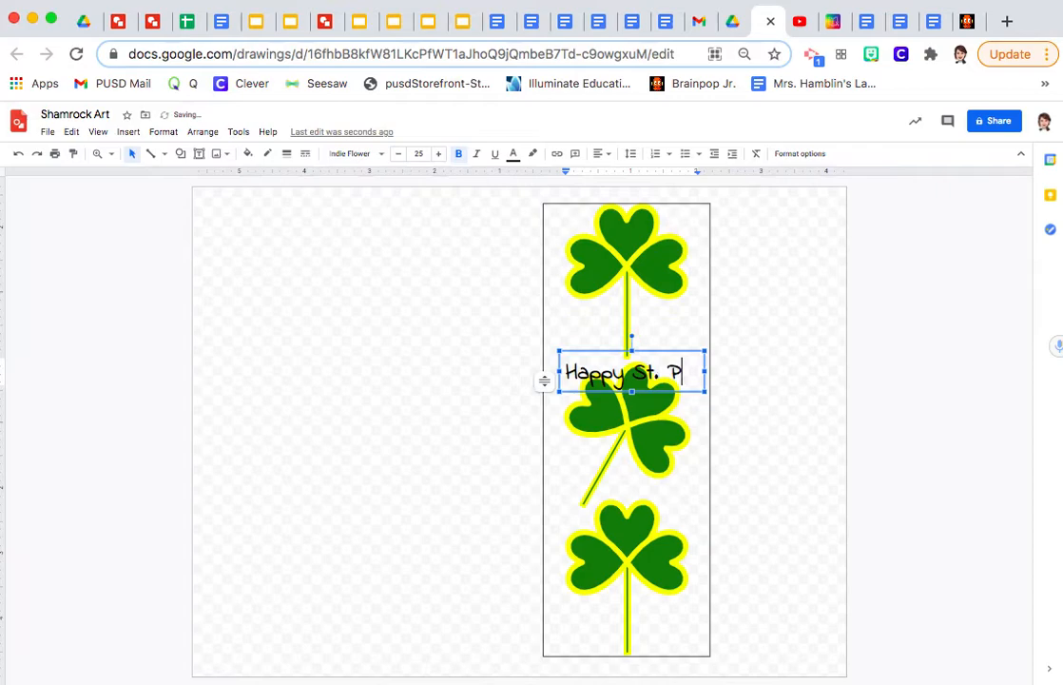
pyautogui.write("atrick's Day!")
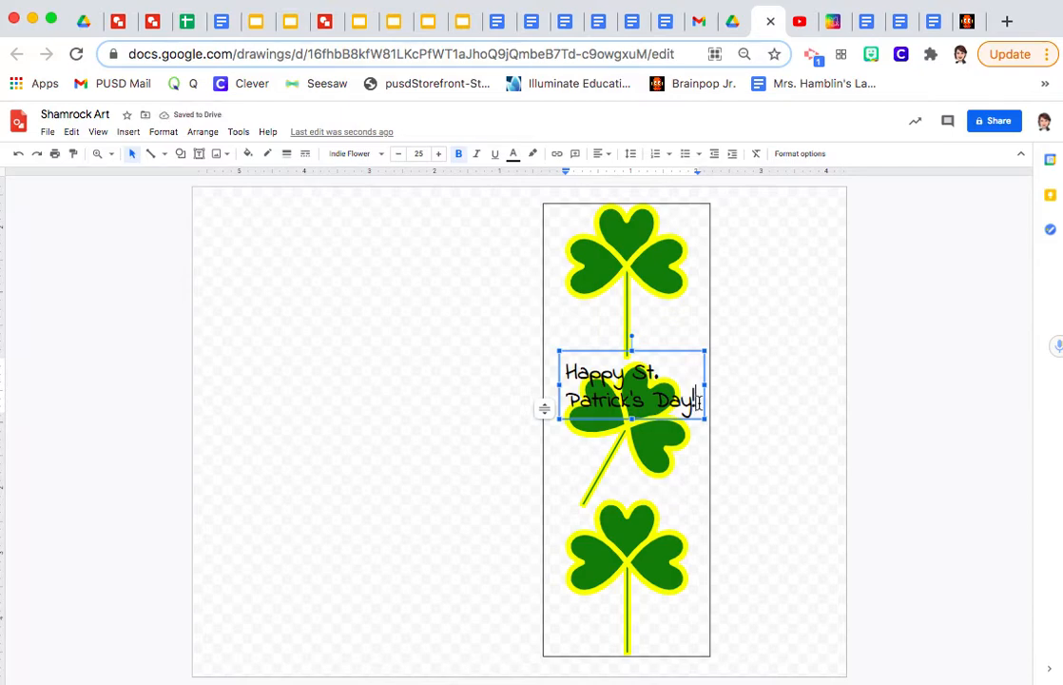
# Select the whole greeting and centre it horizontally in its text box
pyautogui.moveTo(698, 402); pyautogui.dragTo(566, 373)
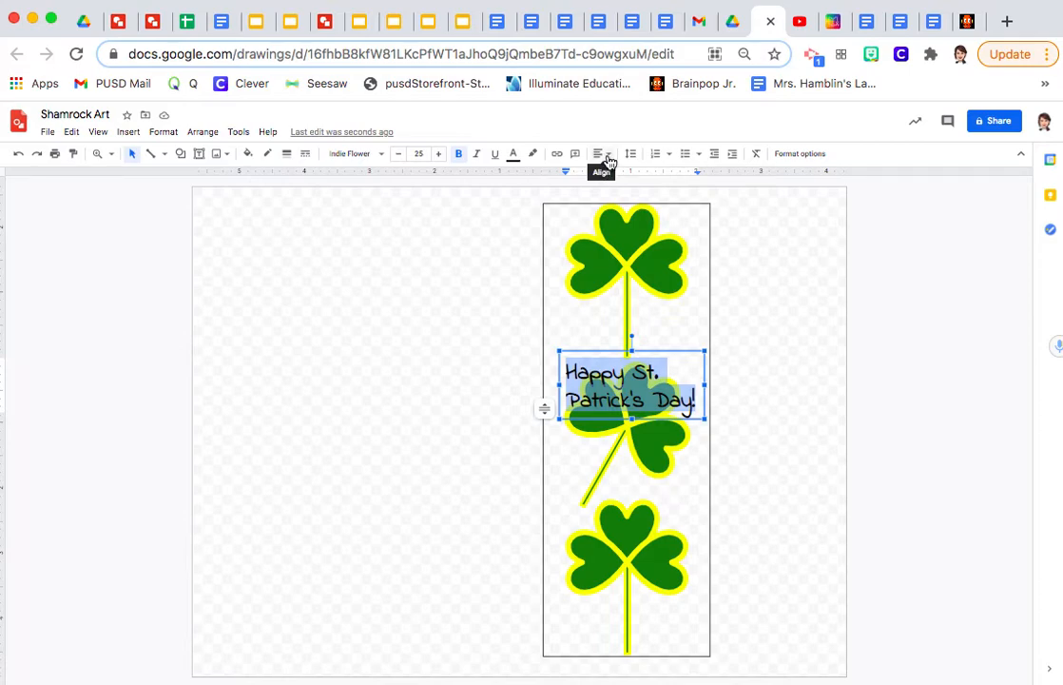
pyautogui.click(608, 158)
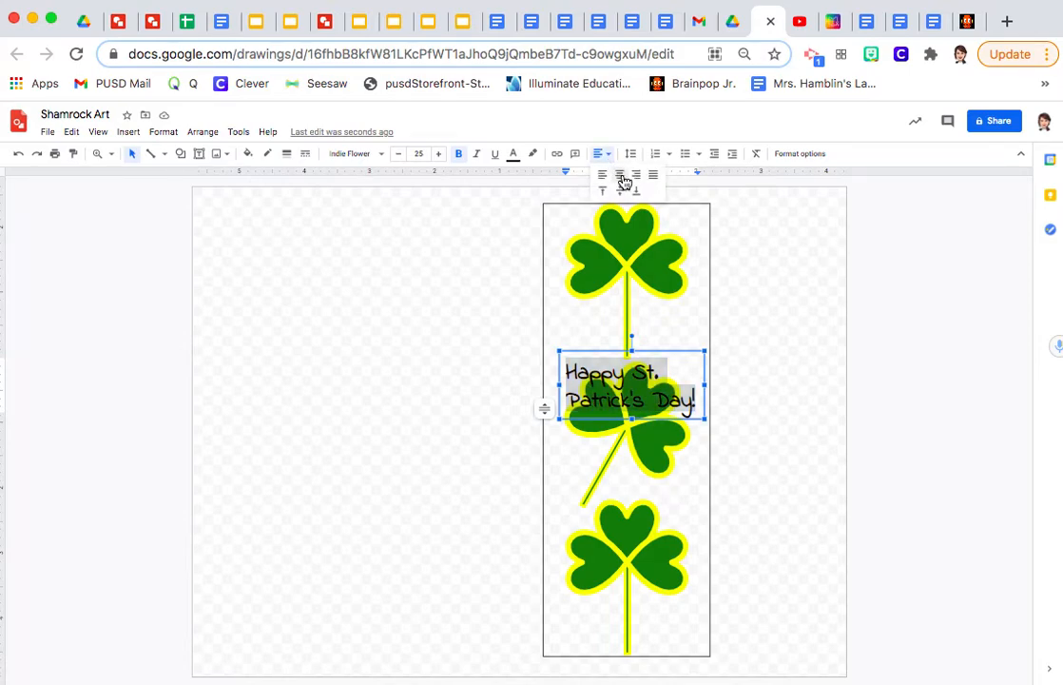
pyautogui.click(623, 176)
# Try left and right alignment on the greeting and return it to centre alignment
pyautogui.click(600, 158)
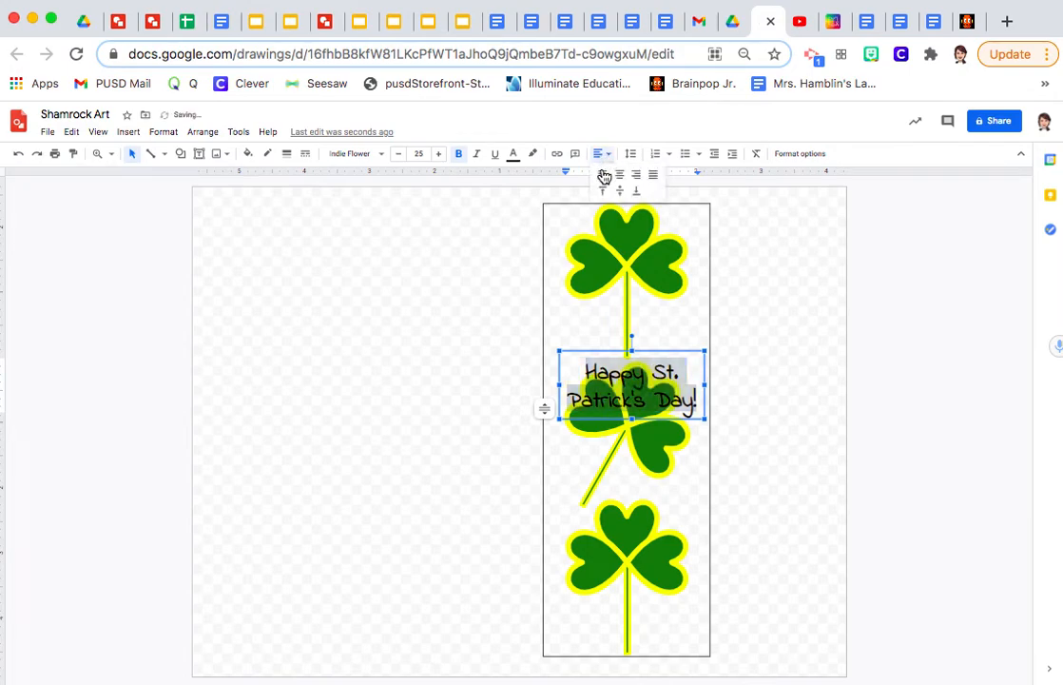
pyautogui.click(603, 175)
pyautogui.click(610, 158)
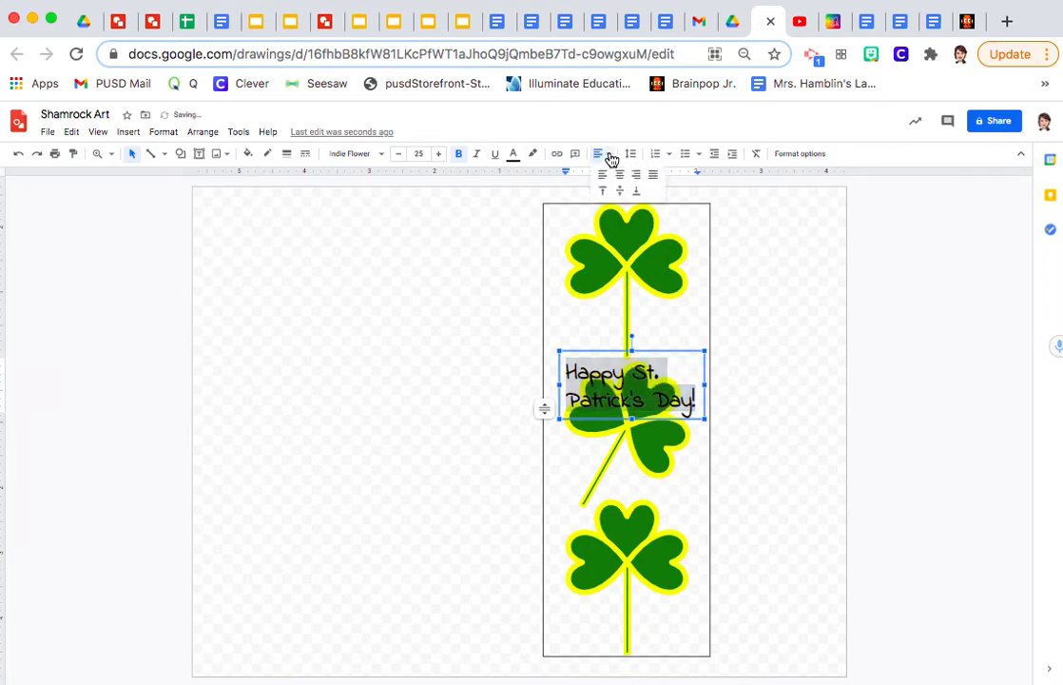
pyautogui.click(619, 175)
pyautogui.click(612, 156)
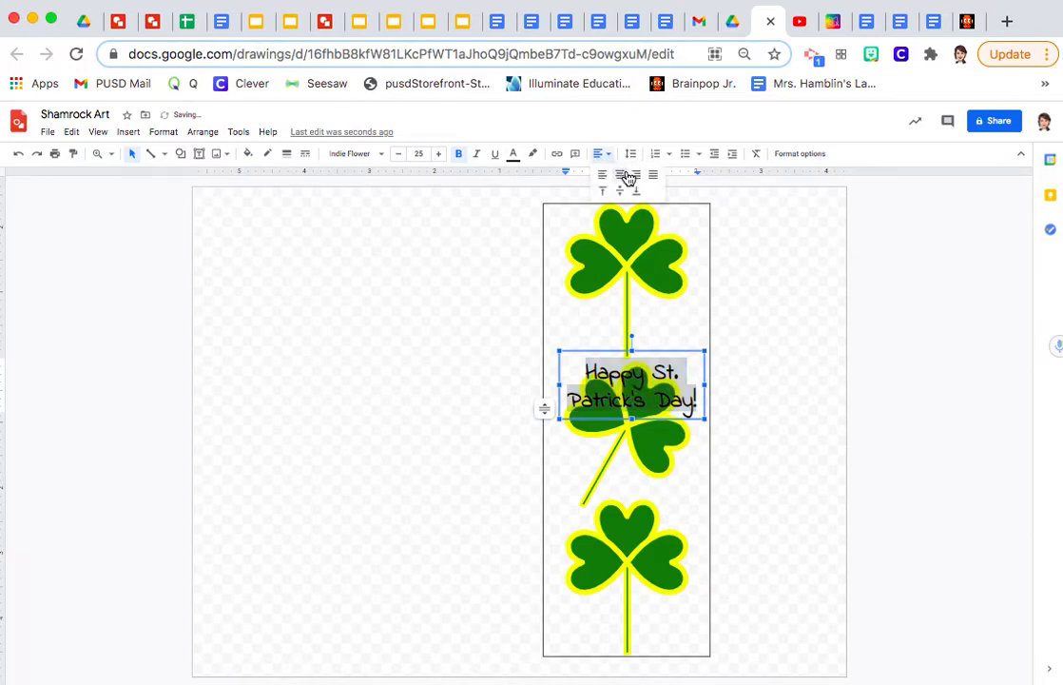
pyautogui.click(638, 178)
pyautogui.click(614, 162)
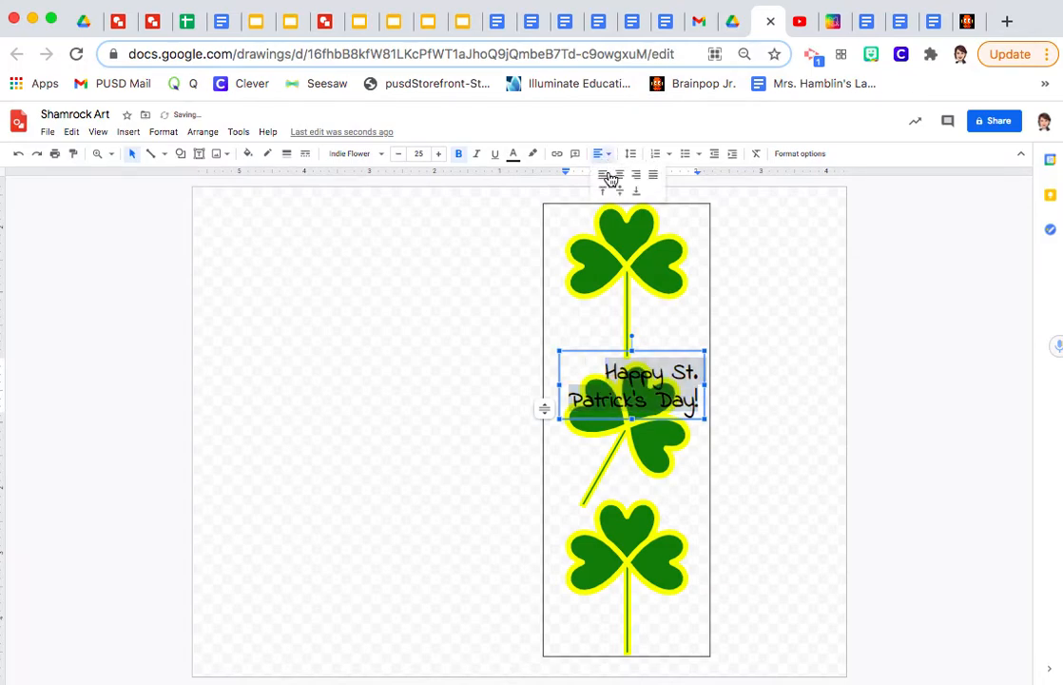
pyautogui.click(619, 178)
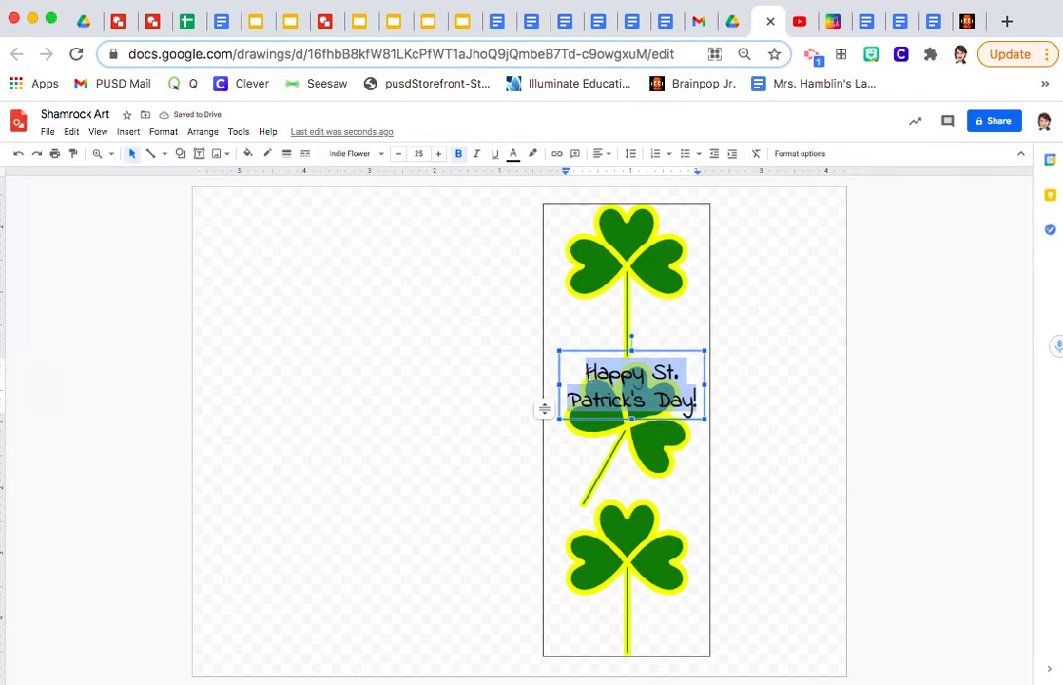
# Change the greeting's font to Chelsea Market and move its text box down over the middle shamrock
pyautogui.click(379, 154)
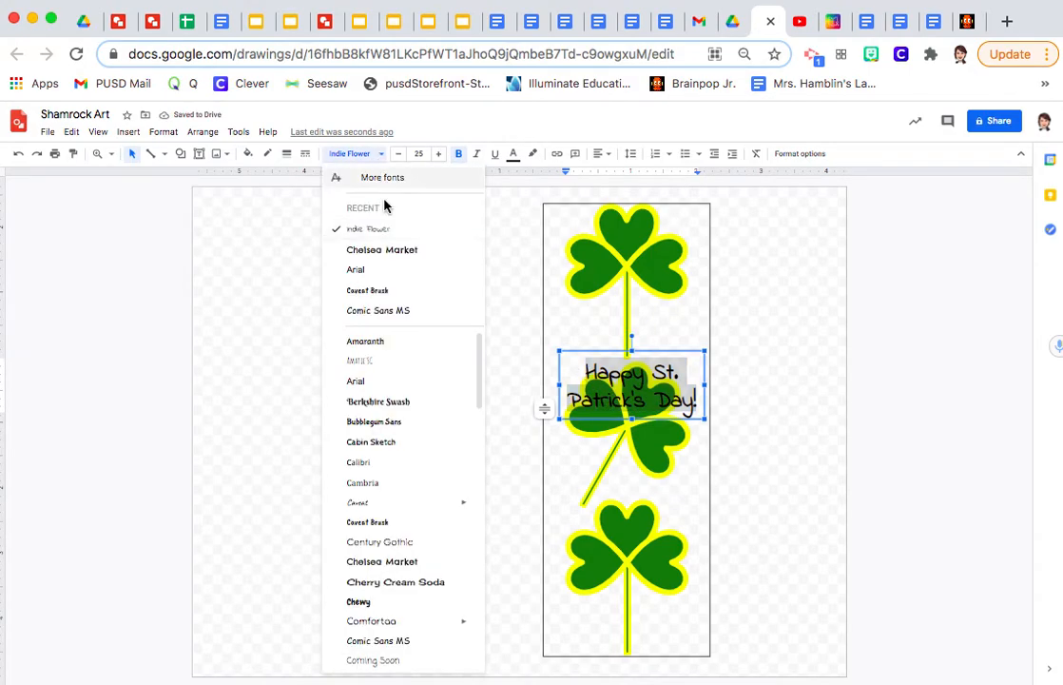
pyautogui.click(395, 249)
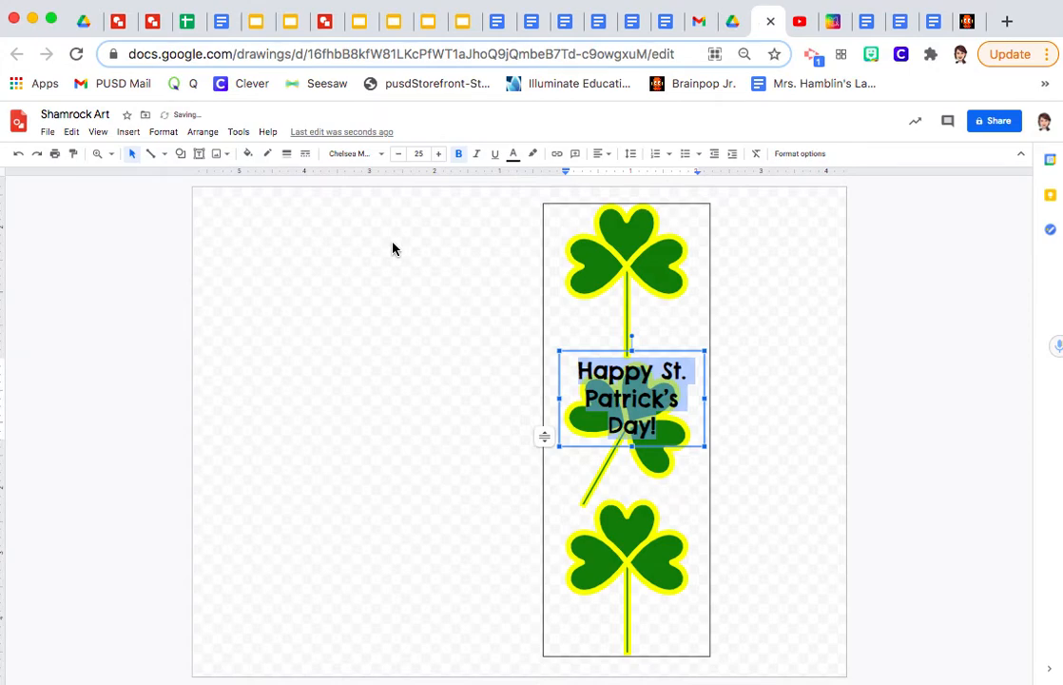
pyautogui.moveTo(606, 352); pyautogui.dragTo(604, 367)
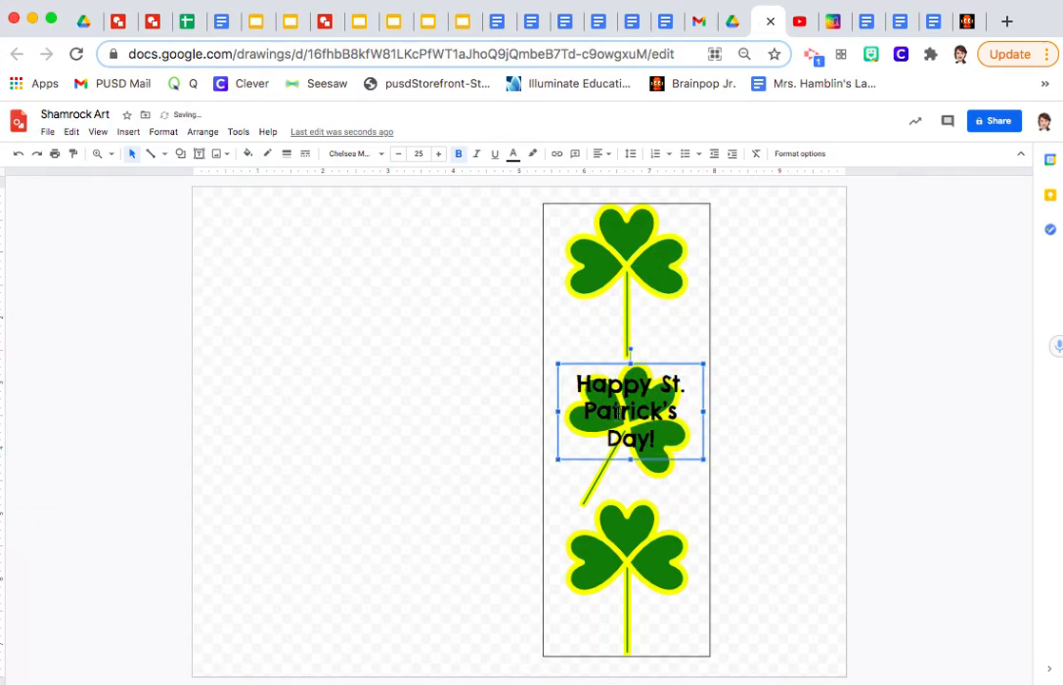
pyautogui.click(826, 407)
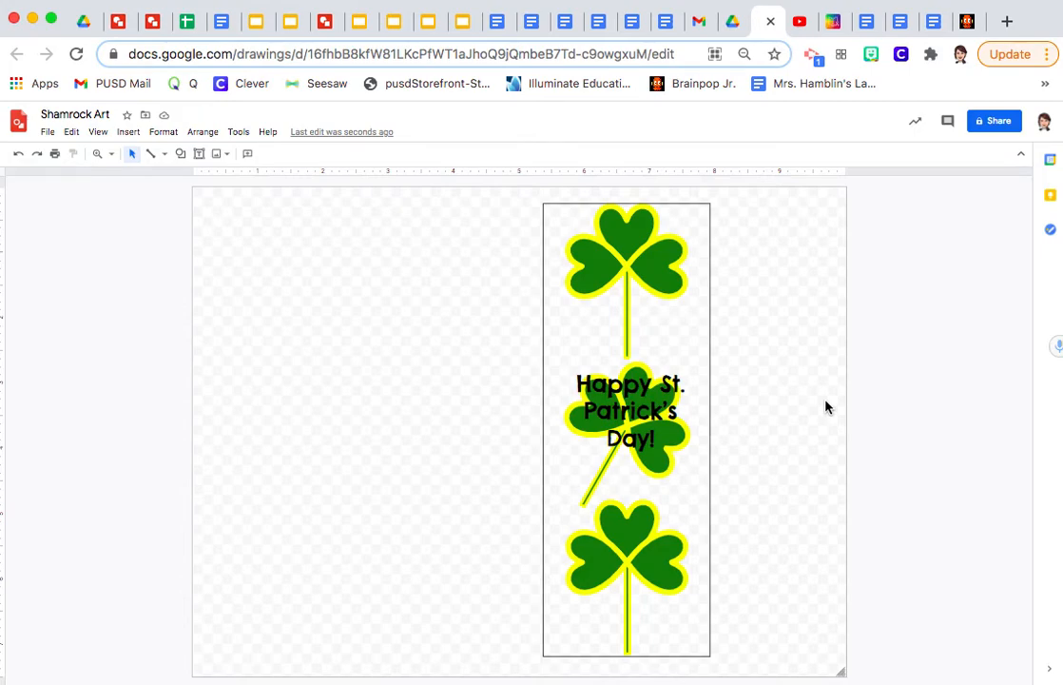
# Give the tall rectangle an 8px dark green border
pyautogui.click(543, 236)
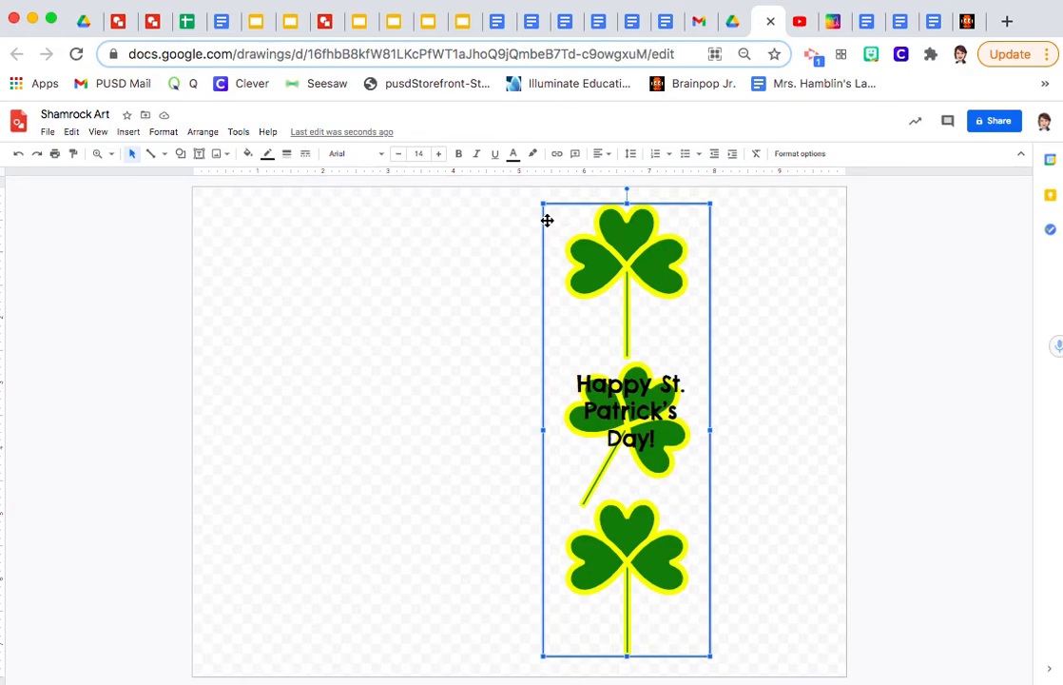
pyautogui.click(286, 154)
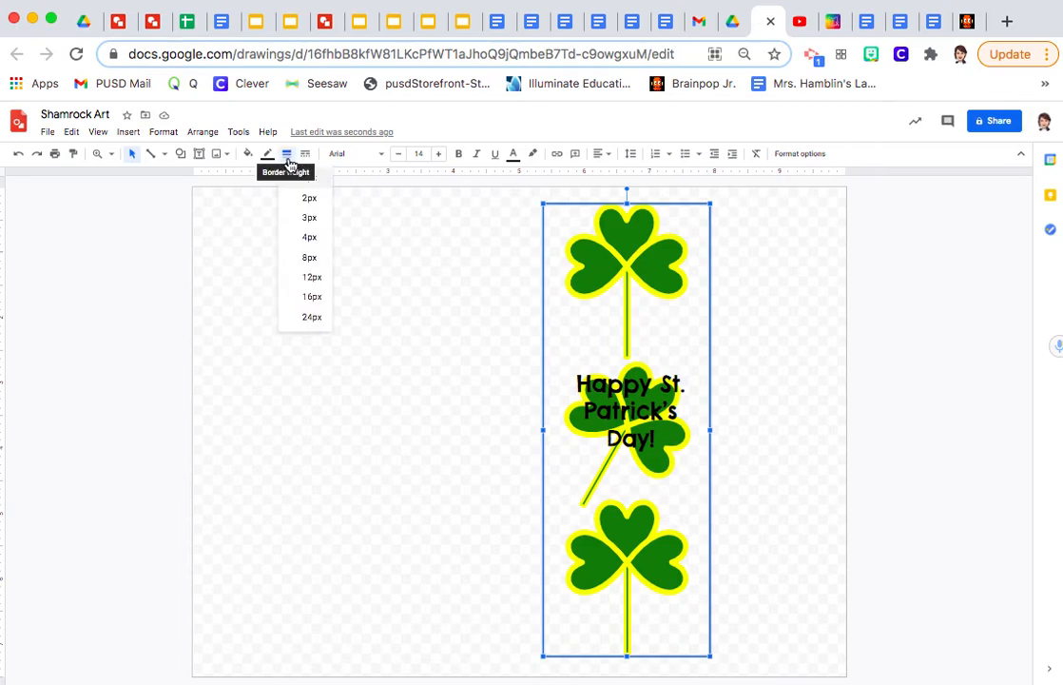
pyautogui.click(315, 260)
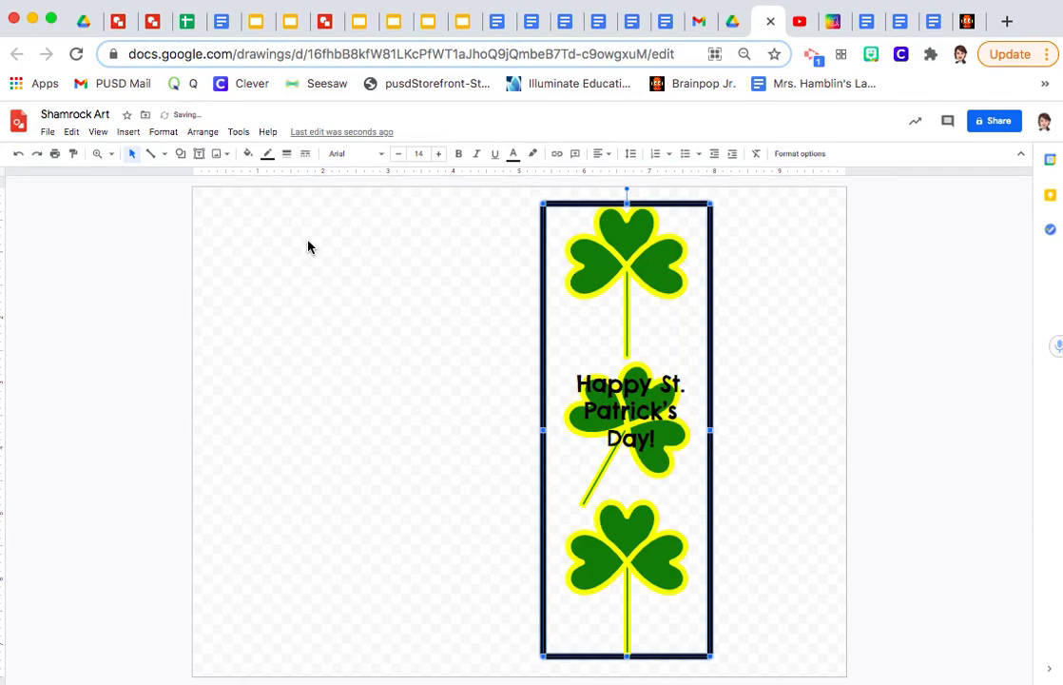
pyautogui.click(268, 155)
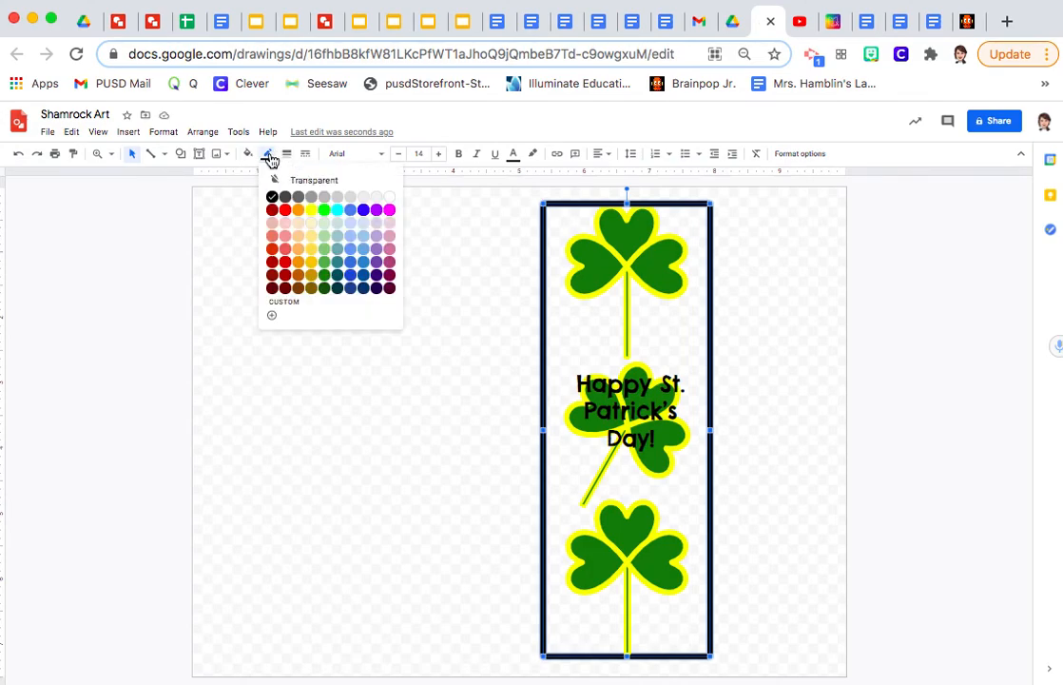
pyautogui.click(325, 275)
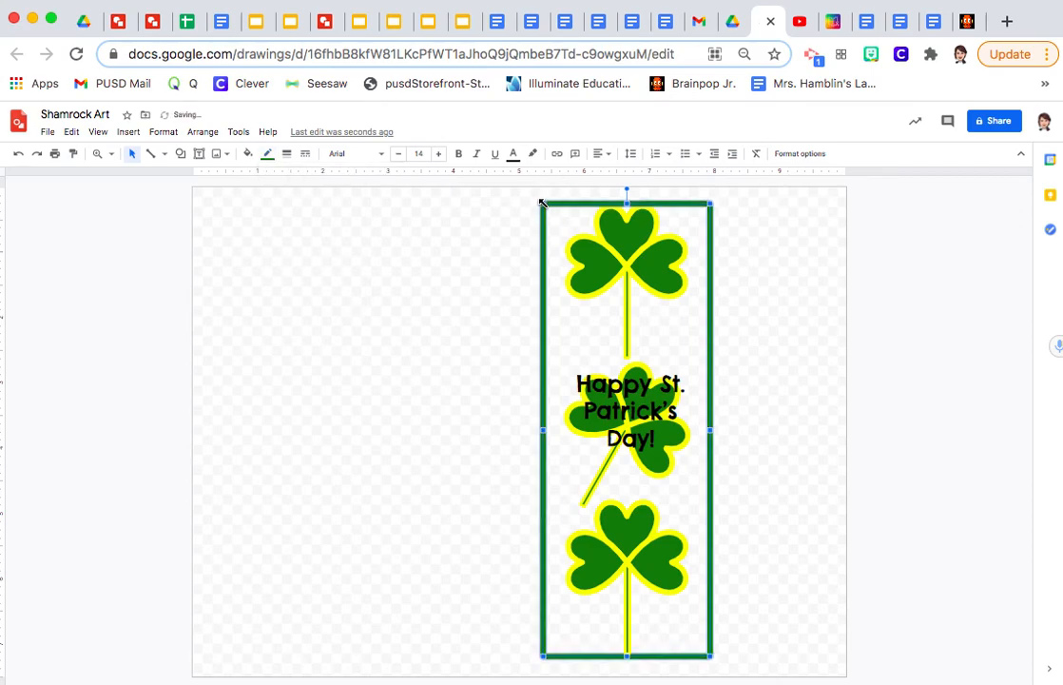
# Enlarge the rectangle from two opposite corners to about 2.8 by 7.1 inches to leave space around the shamrocks
pyautogui.moveTo(542, 202); pyautogui.dragTo(536, 198)
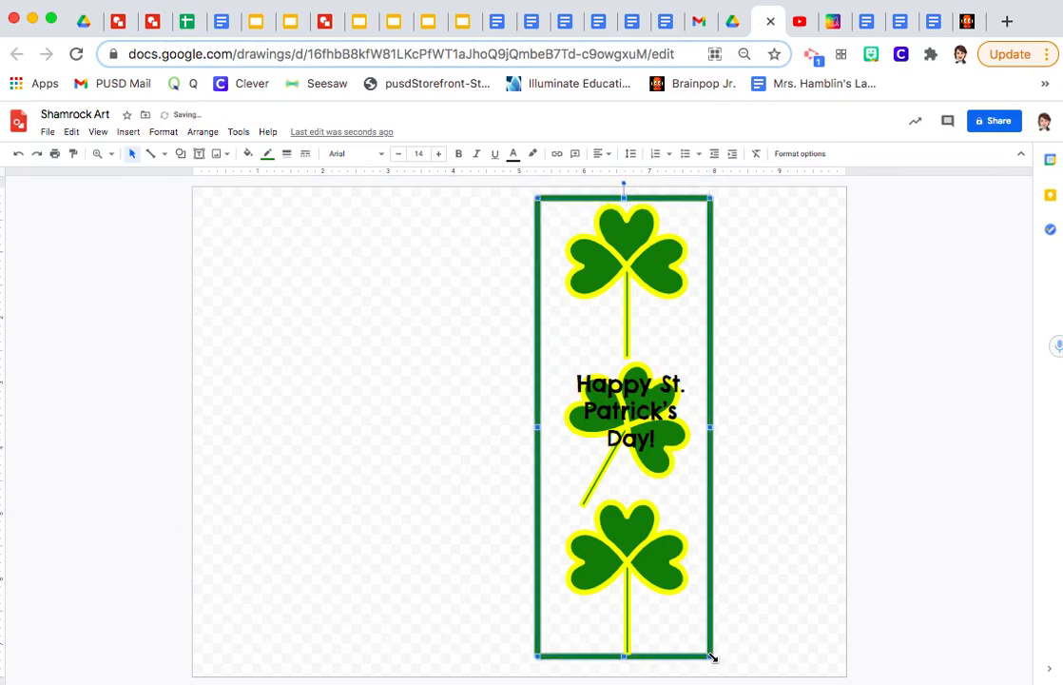
pyautogui.moveTo(712, 656); pyautogui.dragTo(720, 663)
pyautogui.click(761, 614)
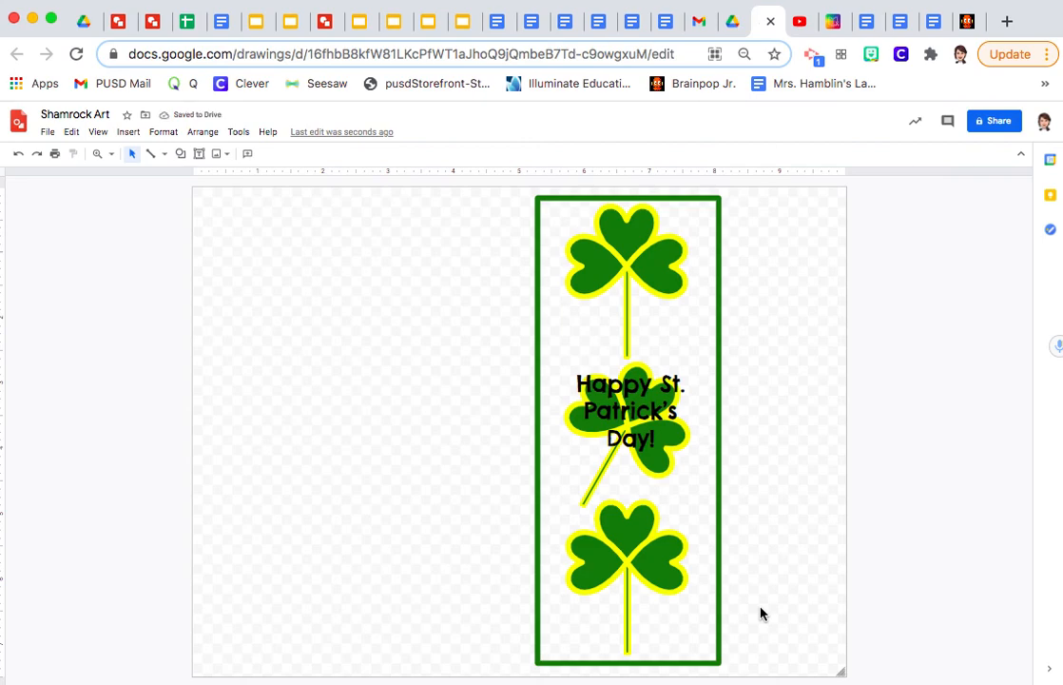